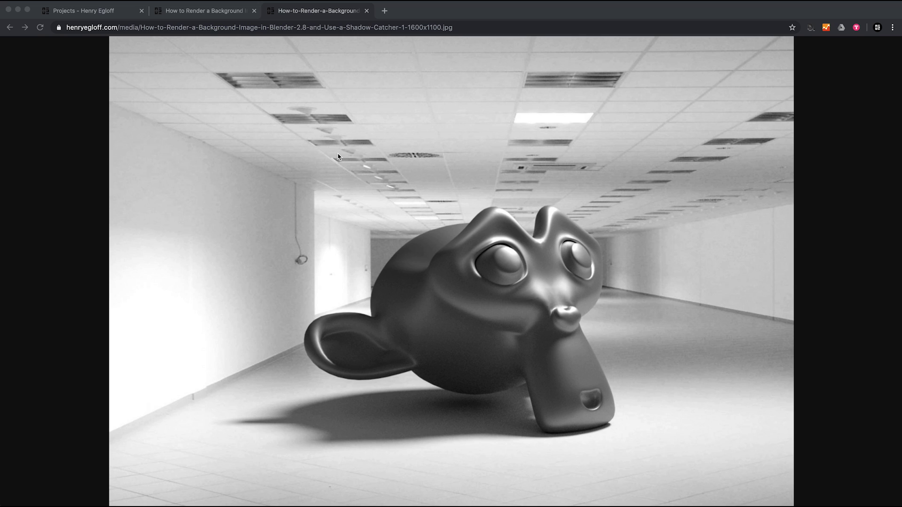
Step: Review the written tutorial on rendering a background image in Blender 2.8 and its finished example render
{"action": "left_click", "coordinate": [205, 12]}
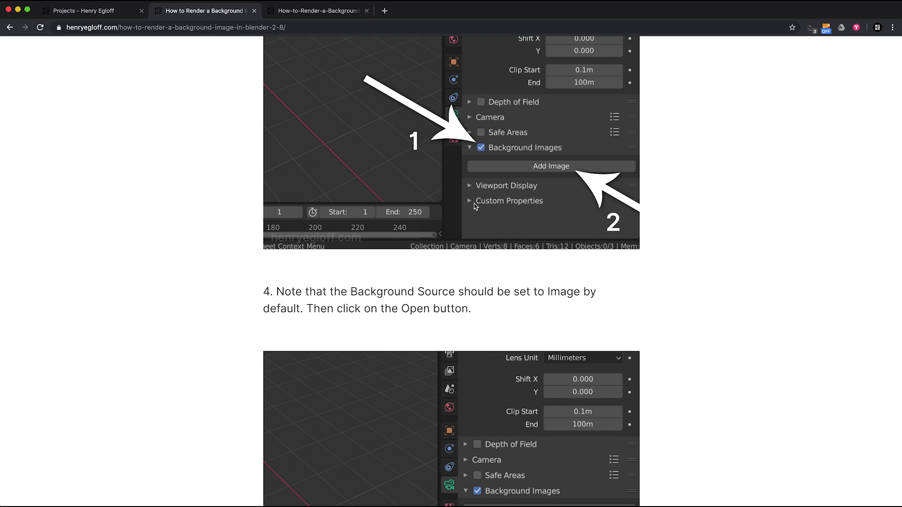
{"action": "scroll", "coordinate": [486, 233], "scroll_direction": "up", "scroll_amount": 20}
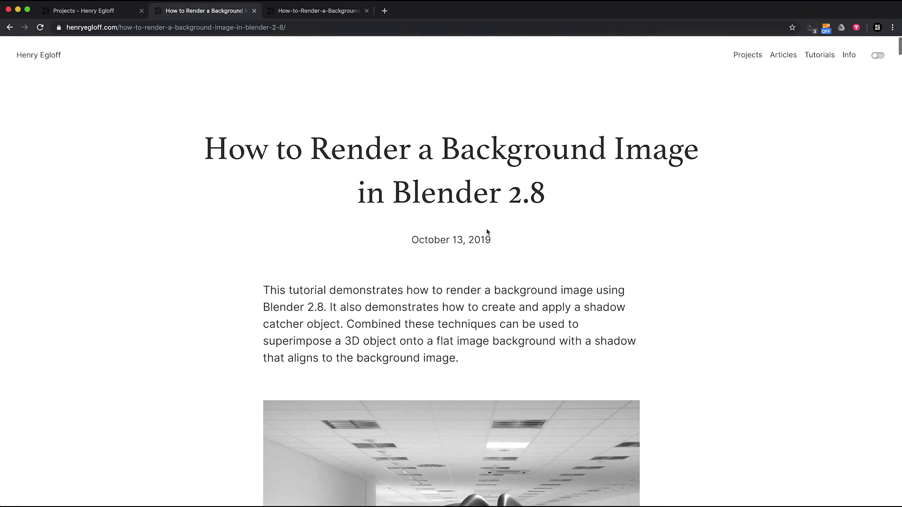
{"action": "scroll", "coordinate": [487, 232], "scroll_direction": "down", "scroll_amount": 4}
{"action": "scroll", "coordinate": [487, 232], "scroll_direction": "down", "scroll_amount": 8}
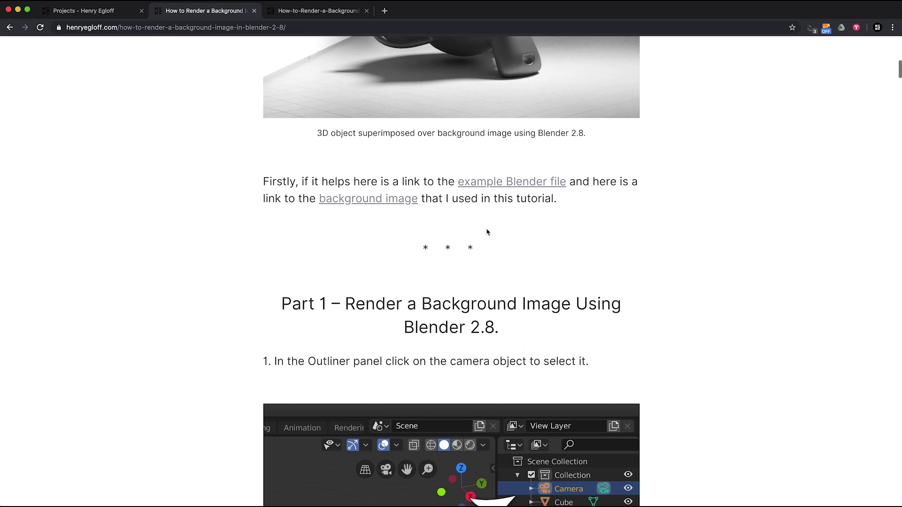
{"action": "scroll", "coordinate": [487, 232], "scroll_direction": "up", "scroll_amount": 10}
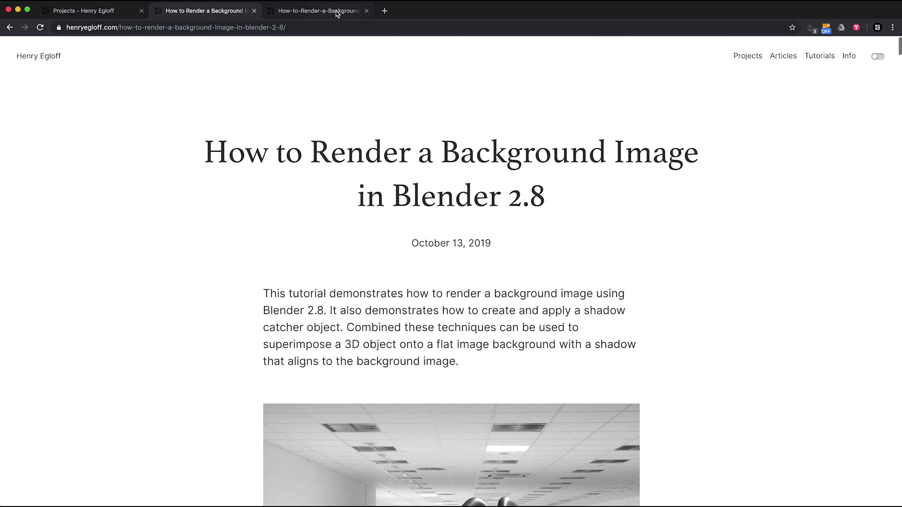
{"action": "left_click", "coordinate": [334, 11]}
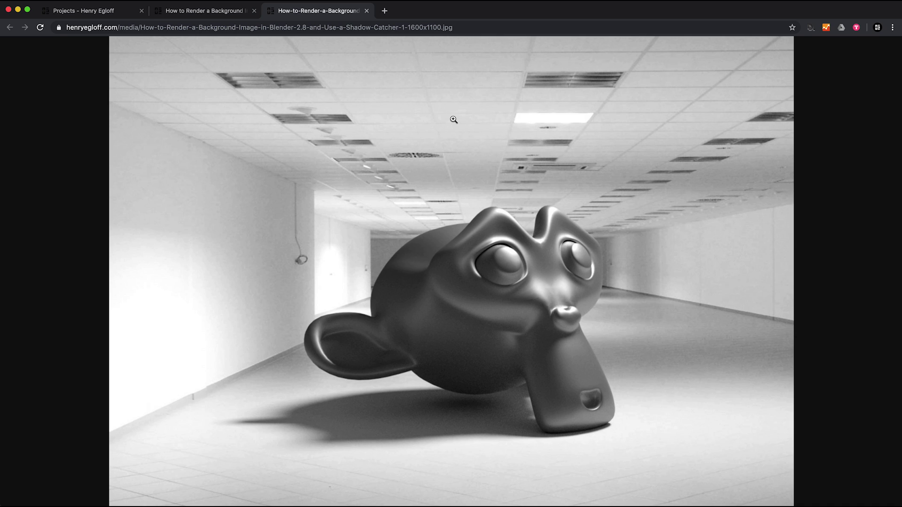
Step: Switch to Blender, enable background images for the scene's camera and add an image slot
{"action": "left_click", "coordinate": [19, 9]}
{"action": "left_click", "coordinate": [589, 8]}
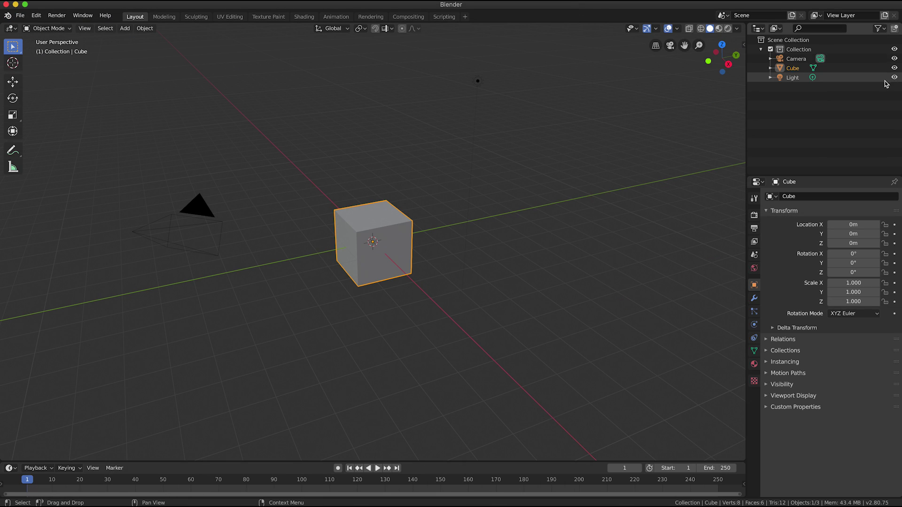
{"action": "left_click", "coordinate": [838, 58]}
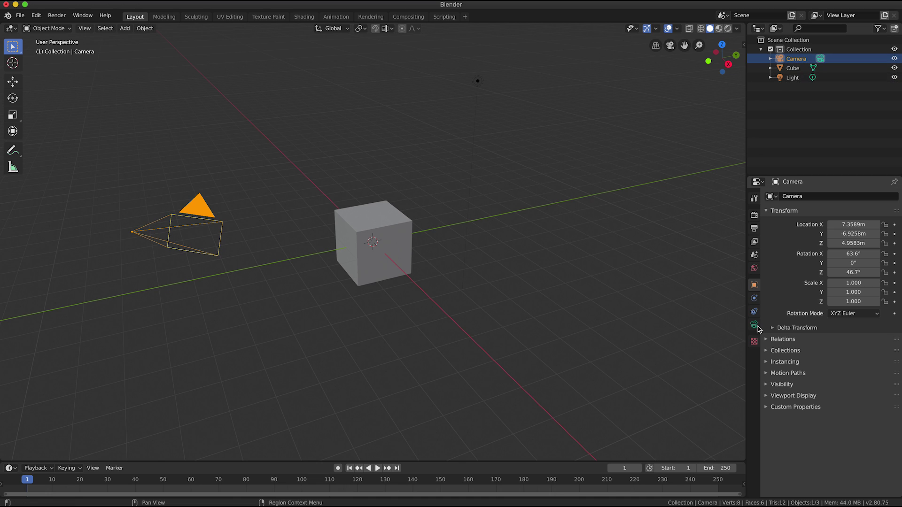
{"action": "left_click", "coordinate": [756, 325]}
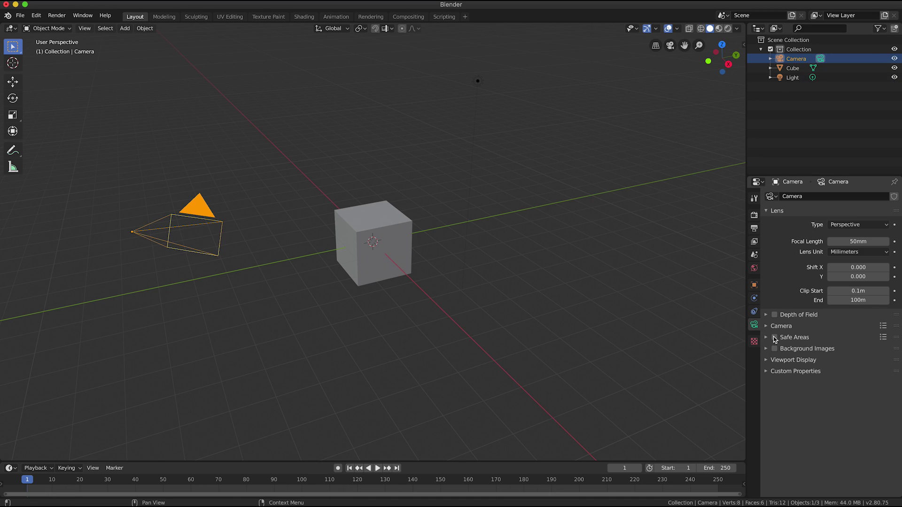
{"action": "left_click", "coordinate": [775, 350]}
{"action": "left_click", "coordinate": [764, 350]}
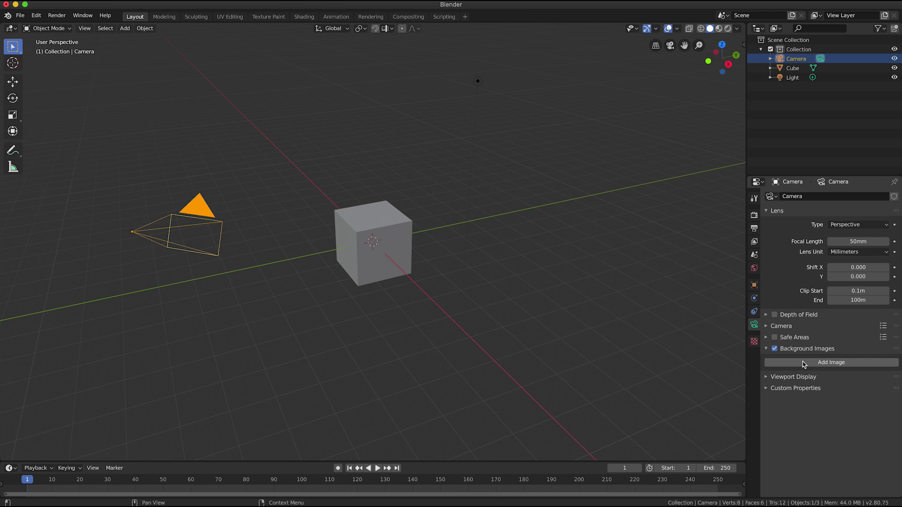
{"action": "left_click", "coordinate": [844, 365]}
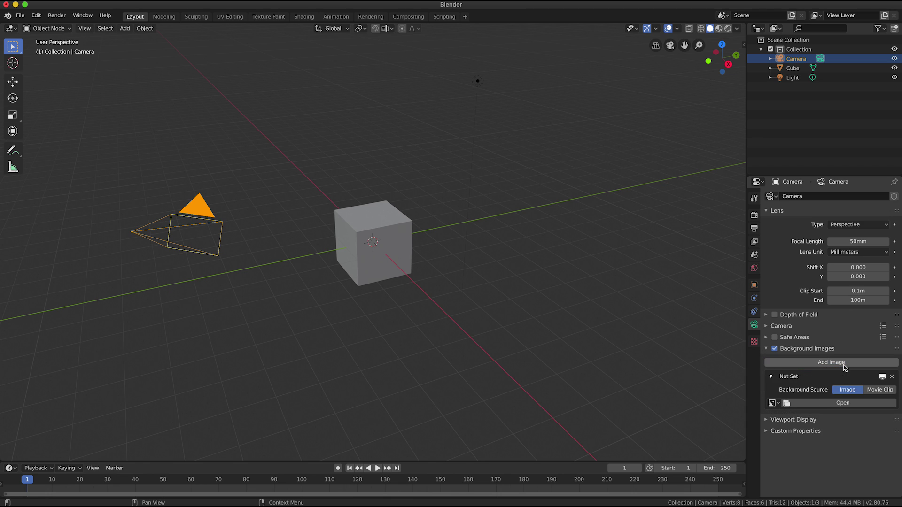
Step: Load space_blank_renovate_renovated_light_shadow_white_architecture-730748.jpg from the Desktop as the camera's background image
{"action": "left_click", "coordinate": [841, 404]}
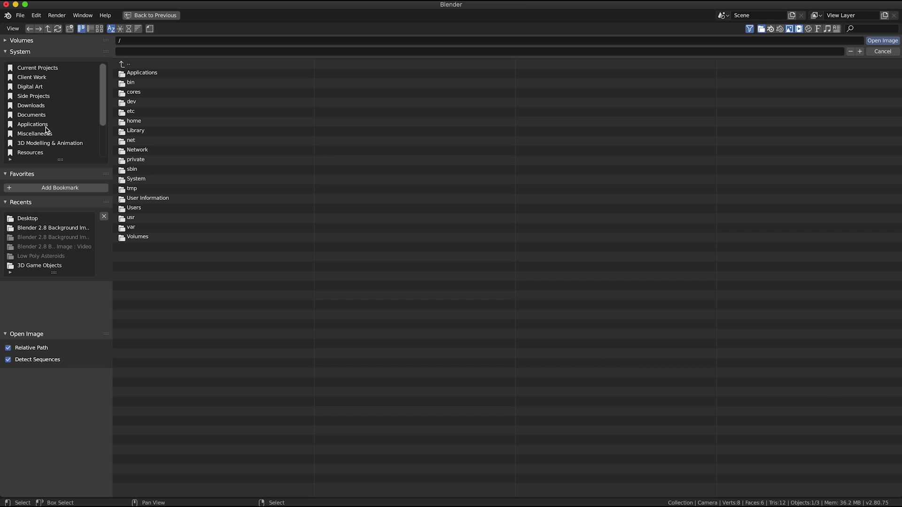
{"action": "scroll", "coordinate": [47, 128], "scroll_direction": "down", "scroll_amount": 5}
{"action": "left_click", "coordinate": [39, 143]}
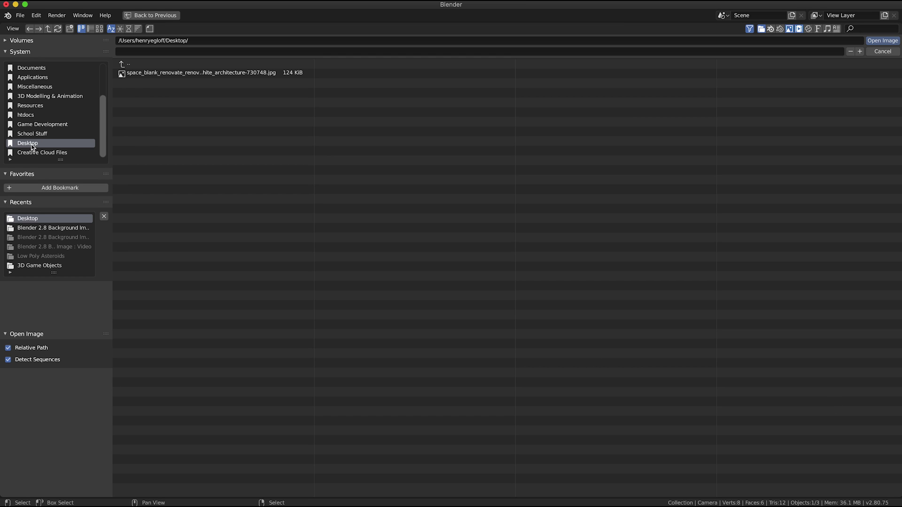
{"action": "left_click", "coordinate": [204, 74]}
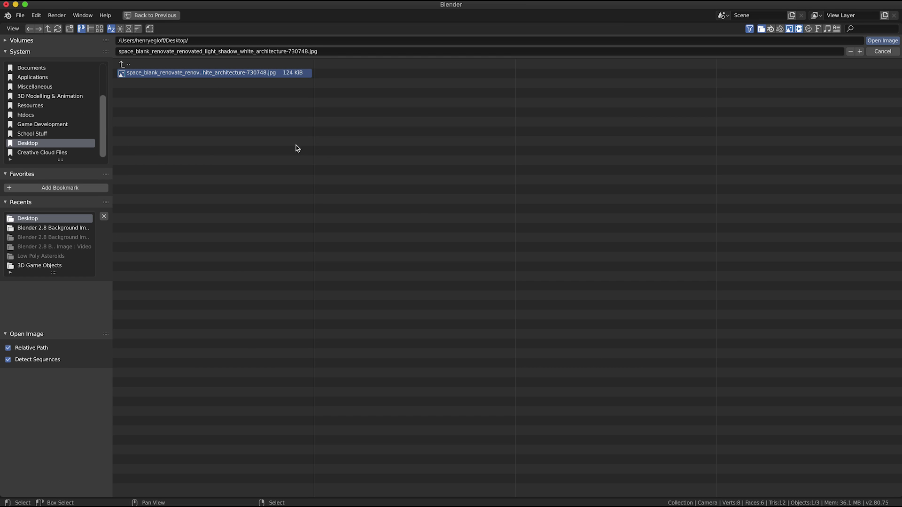
{"action": "left_click", "coordinate": [882, 40]}
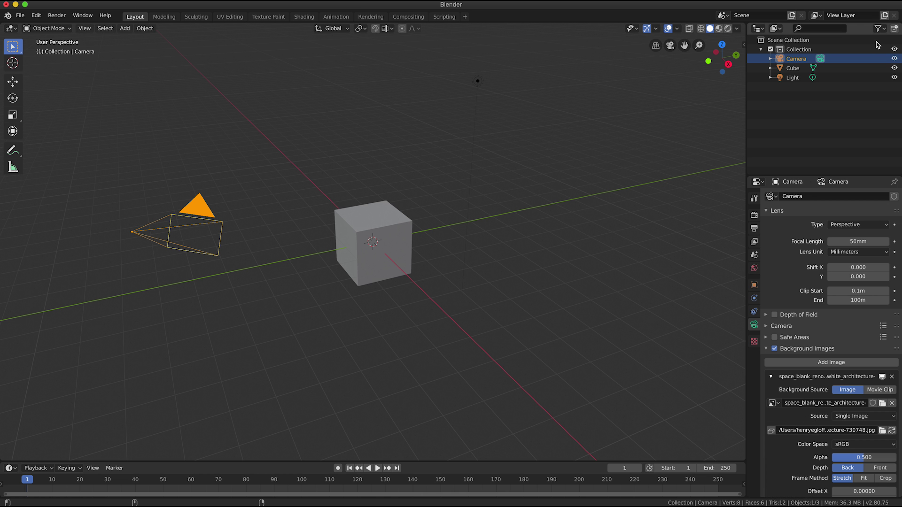
Step: View the scene through the camera and set the background image's alpha to 1.000 and its frame method to Crop
{"action": "left_click", "coordinate": [670, 46]}
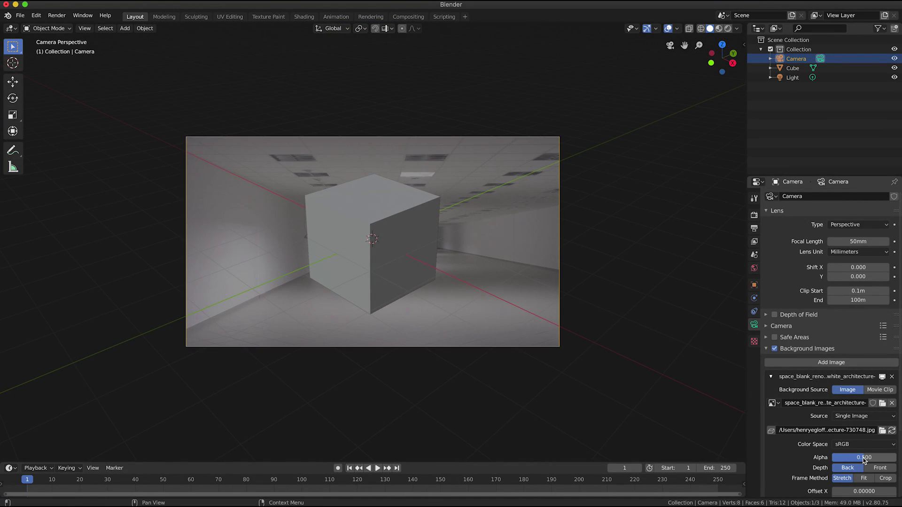
{"action": "left_click_drag", "start_coordinate": [865, 457], "coordinate": [896, 457]}
{"action": "scroll", "coordinate": [884, 450], "scroll_direction": "down", "scroll_amount": 3}
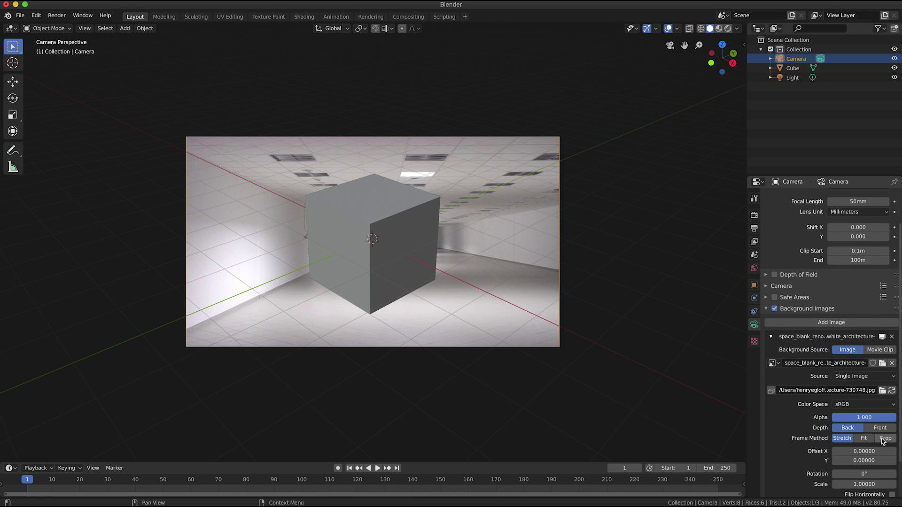
{"action": "left_click", "coordinate": [881, 439]}
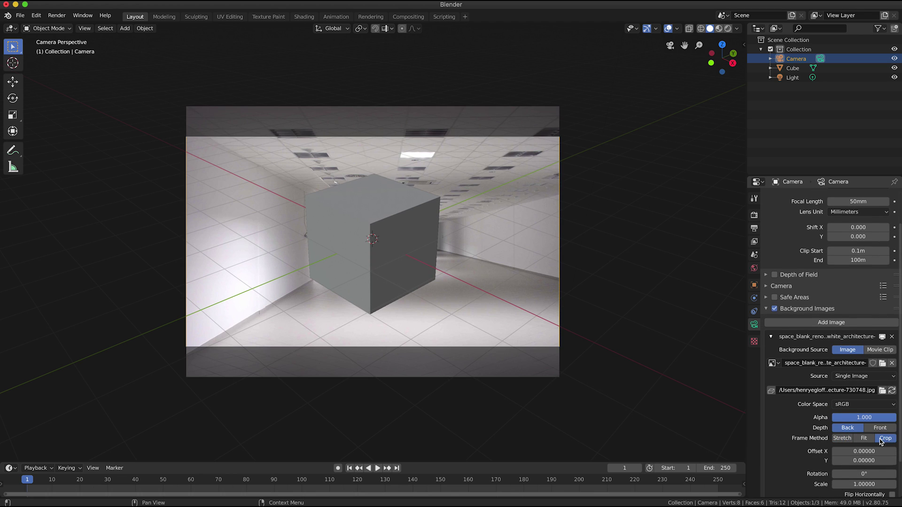
Step: Enable Transparent film in the scene's render settings
{"action": "left_click", "coordinate": [754, 216]}
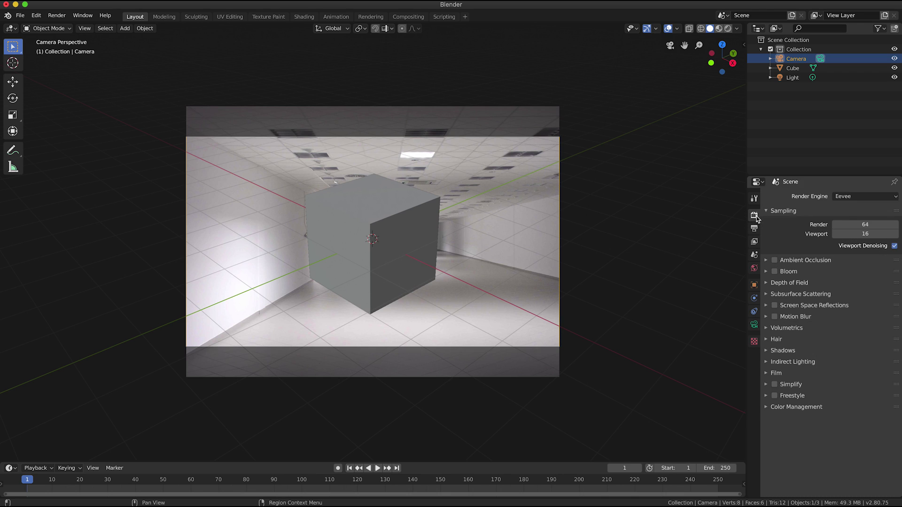
{"action": "left_click", "coordinate": [766, 374]}
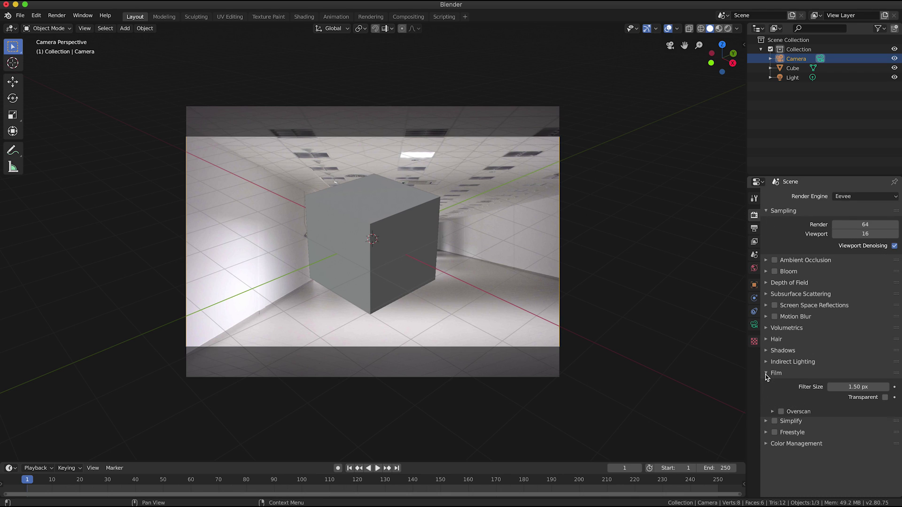
{"action": "left_click", "coordinate": [886, 398]}
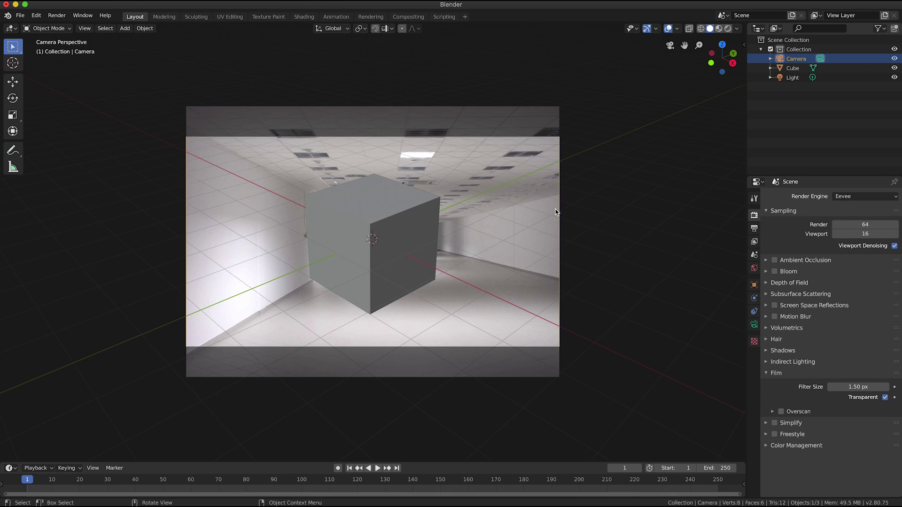
Step: Open the Compositing workspace and enable nodes, with the whole node tree in view
{"action": "left_click", "coordinate": [407, 18]}
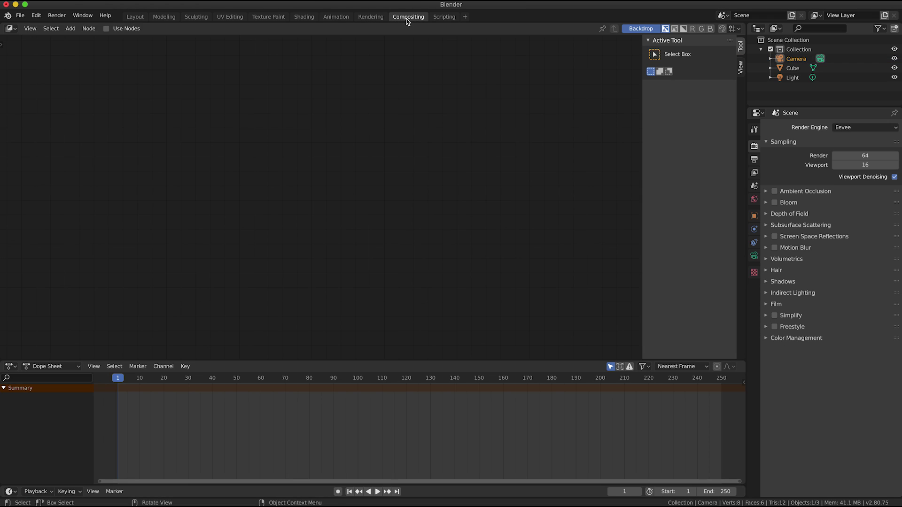
{"action": "left_click", "coordinate": [106, 30]}
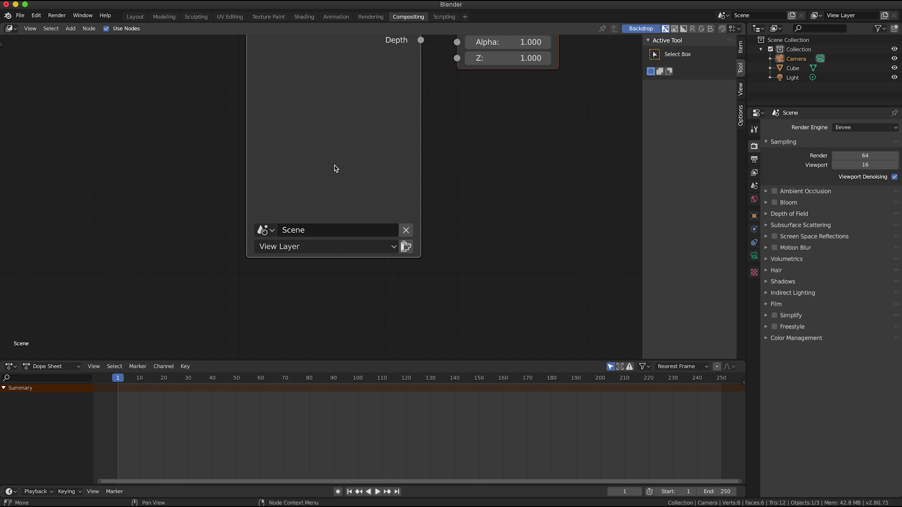
{"action": "key", "text": "Home"}
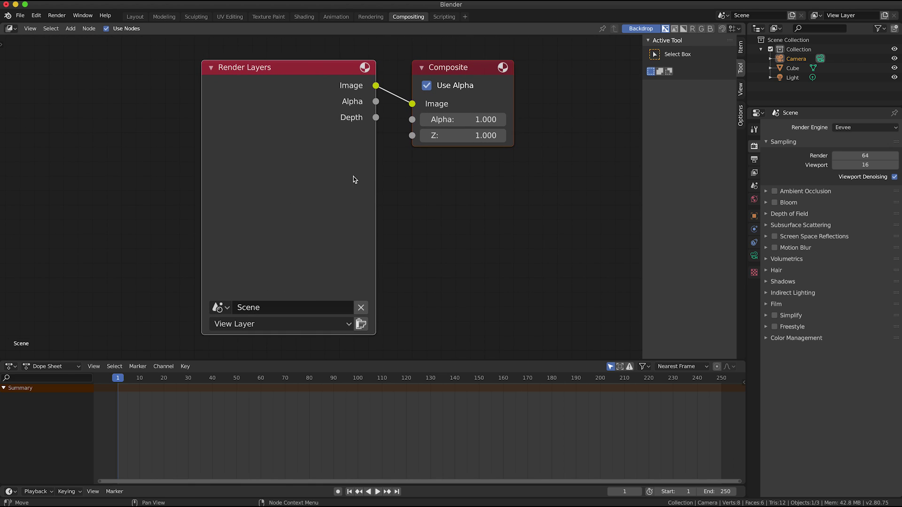
{"action": "key", "text": "ctrl"}
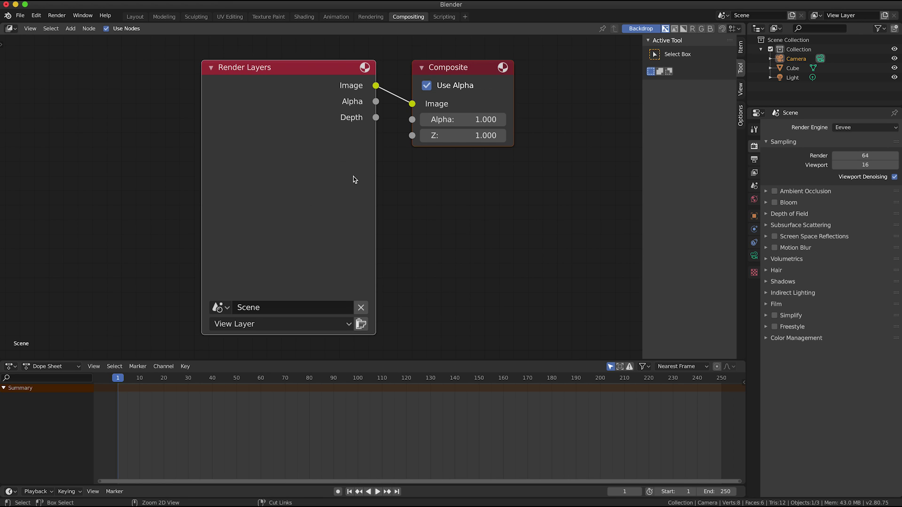
{"action": "scroll", "coordinate": [354, 179], "scroll_direction": "down", "scroll_amount": 1}
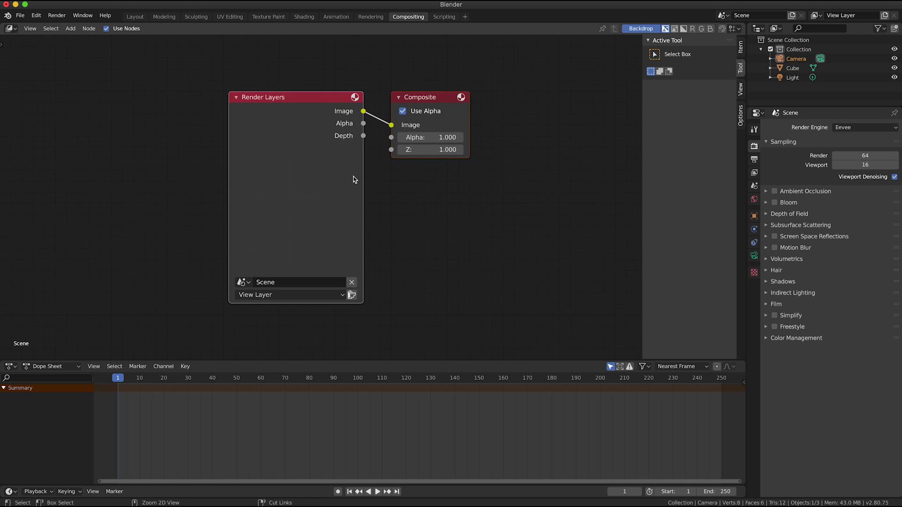
{"action": "scroll", "coordinate": [354, 179], "scroll_direction": "down", "scroll_amount": 1}
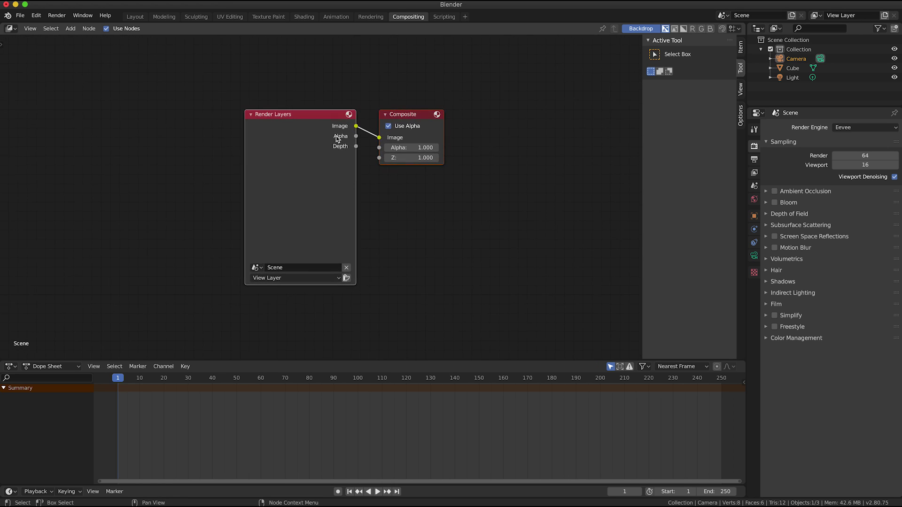
Step: Move the Render Layers node down and away from the Composite node to make room between them
{"action": "left_click", "coordinate": [320, 95]}
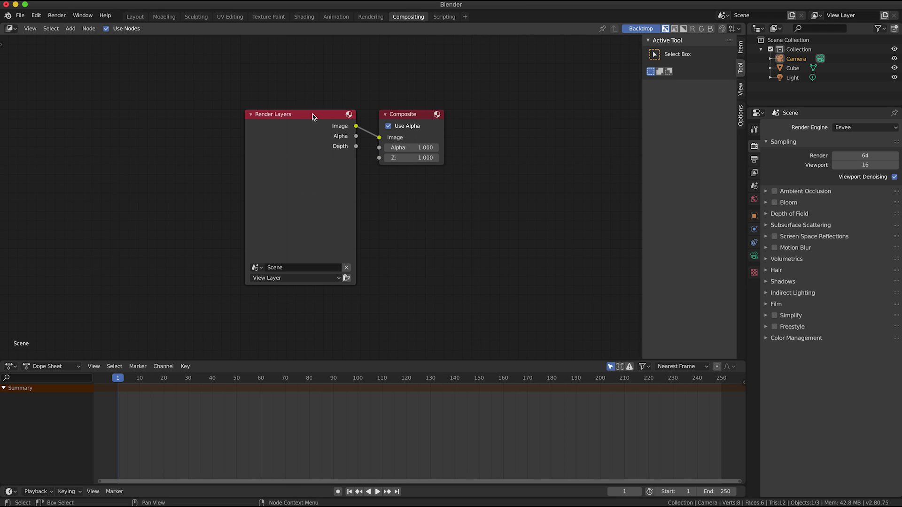
{"action": "left_click", "coordinate": [311, 116]}
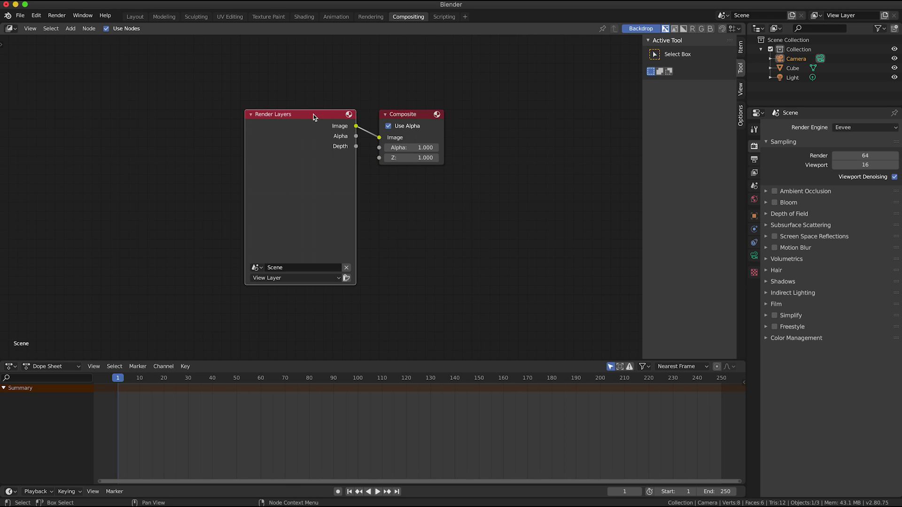
{"action": "left_click_drag", "start_coordinate": [316, 116], "coordinate": [211, 170]}
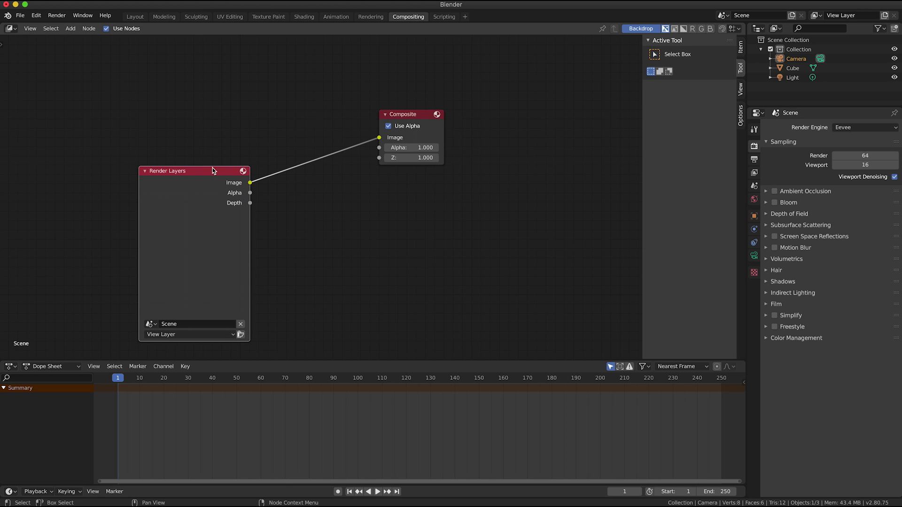
Step: Insert an Alpha Over node between Render Layers and Composite, and reconnect the render image to its lower Image input
{"action": "left_click", "coordinate": [71, 29]}
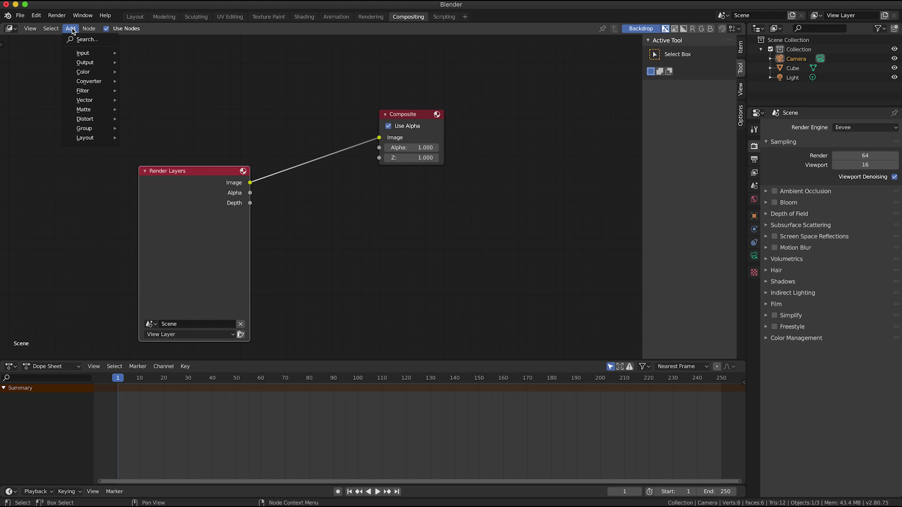
{"action": "mouse_move", "coordinate": [98, 70]}
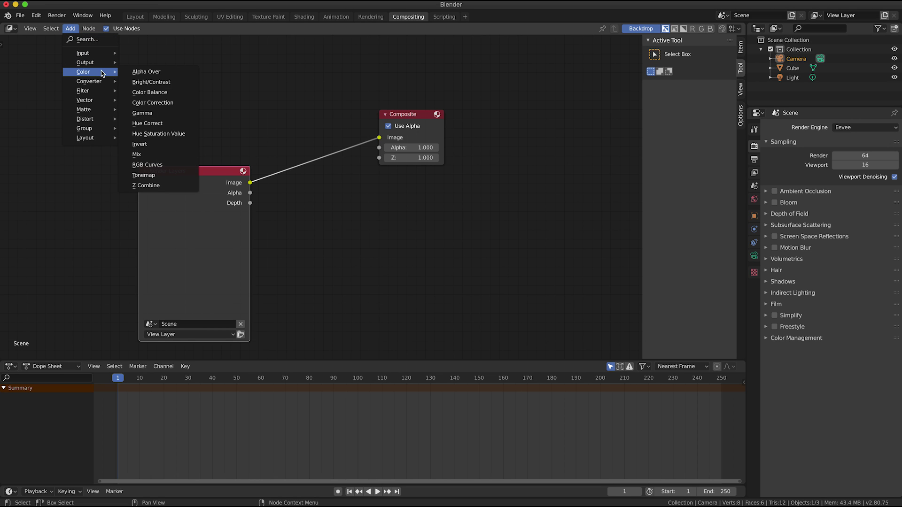
{"action": "left_click", "coordinate": [170, 71]}
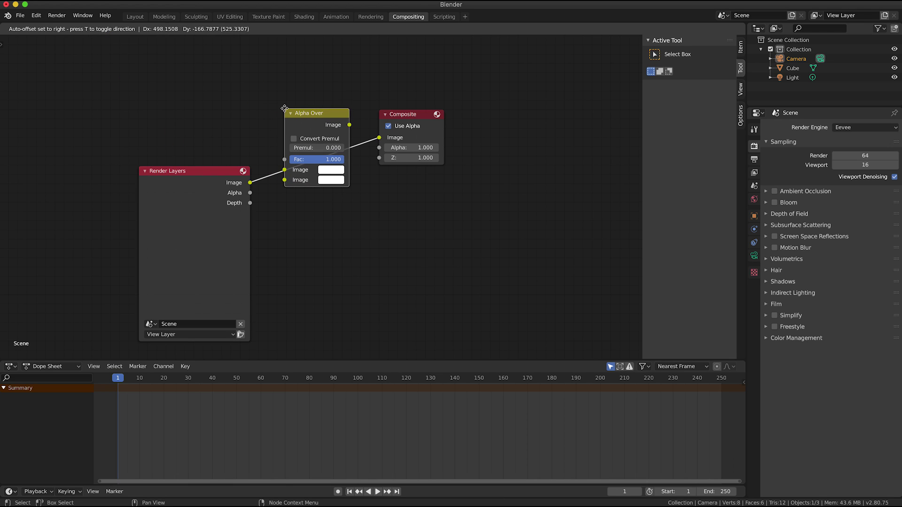
{"action": "left_click", "coordinate": [281, 117]}
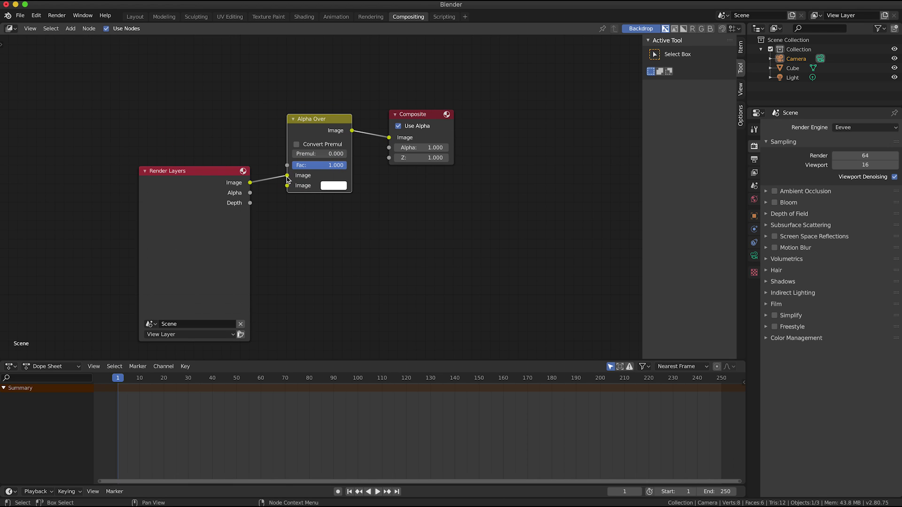
{"action": "left_click_drag", "start_coordinate": [288, 176], "coordinate": [287, 187]}
{"action": "left_click_drag", "start_coordinate": [343, 118], "coordinate": [342, 125]}
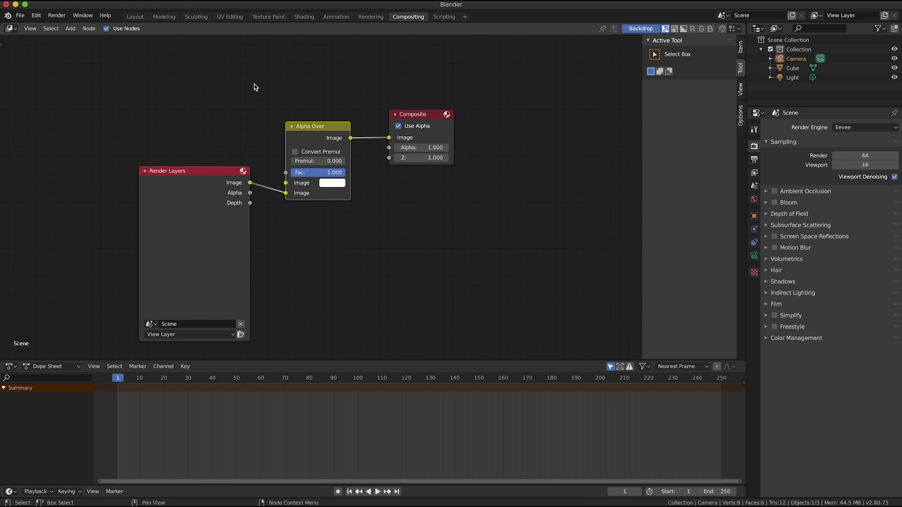
Step: Add an Image input node above Render Layers and connect its Image output to the upper Image input of Alpha Over
{"action": "left_click", "coordinate": [71, 29]}
{"action": "mouse_move", "coordinate": [89, 53]}
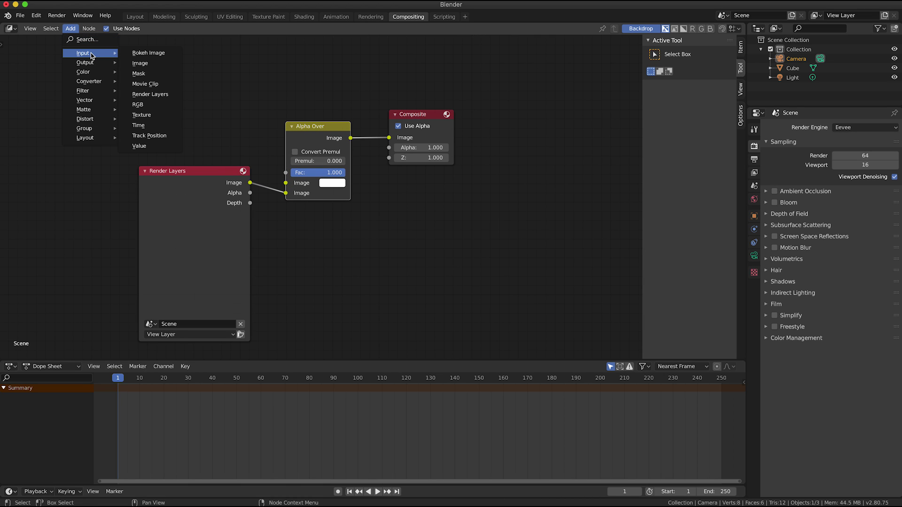
{"action": "left_click", "coordinate": [138, 64]}
{"action": "left_click", "coordinate": [144, 48]}
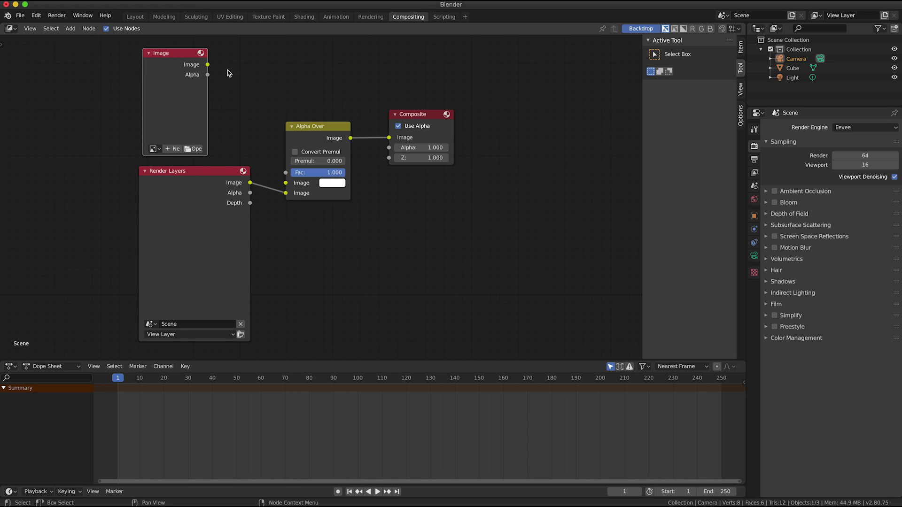
{"action": "left_click_drag", "start_coordinate": [207, 65], "coordinate": [286, 182]}
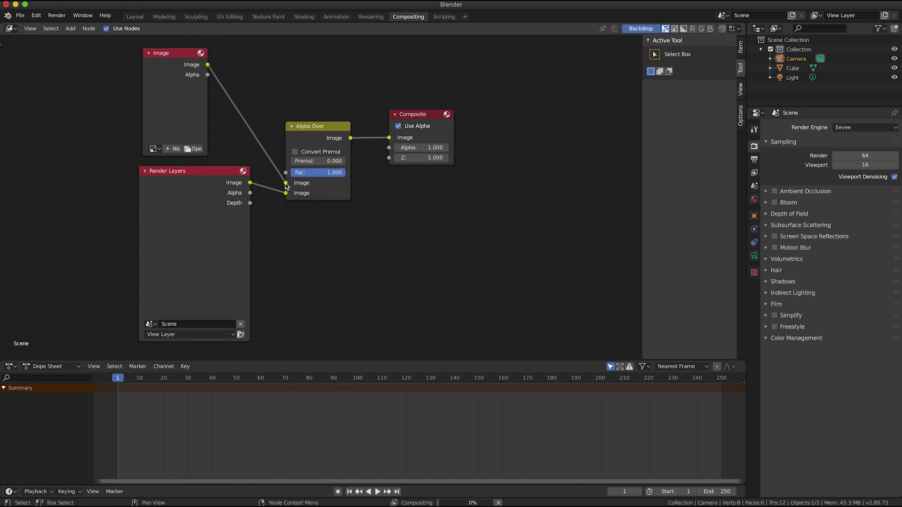
{"action": "left_click_drag", "start_coordinate": [185, 54], "coordinate": [199, 44]}
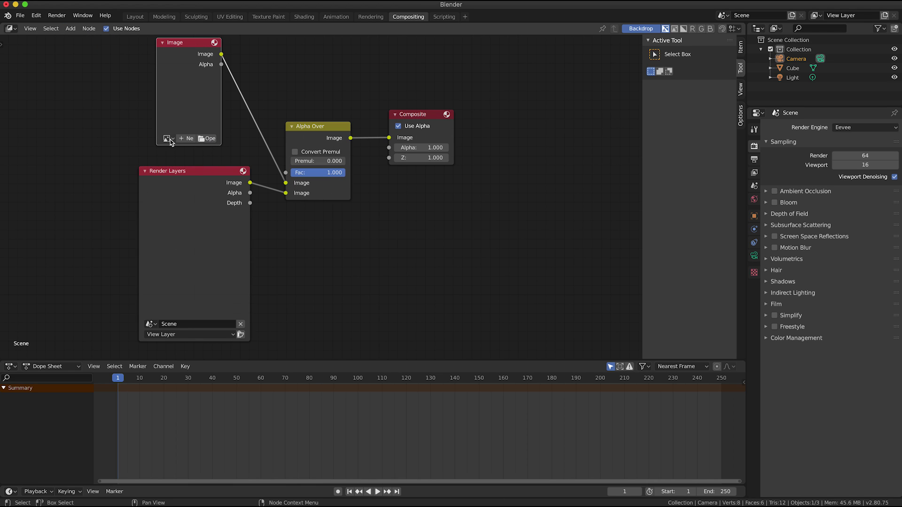
Step: Assign the already loaded white architecture photo to the Image node and move the node away from Alpha Over to make room
{"action": "left_click", "coordinate": [168, 139]}
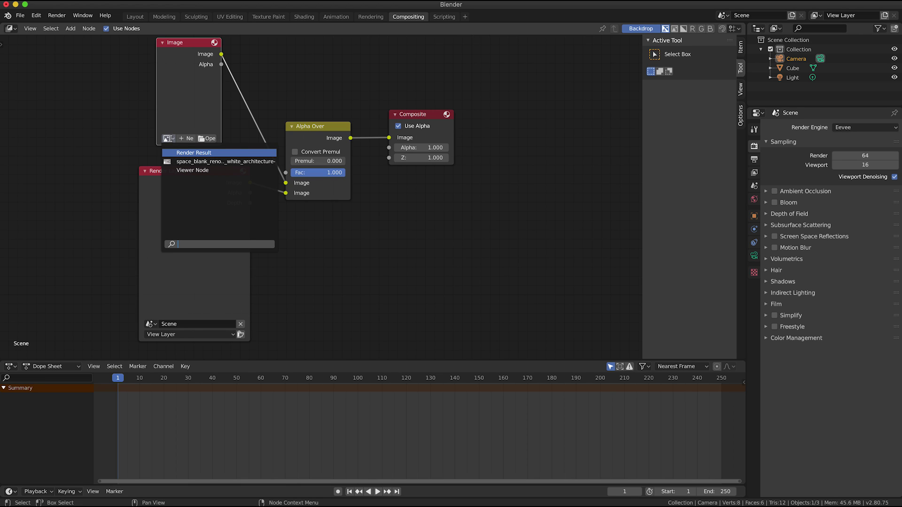
{"action": "left_click", "coordinate": [199, 162]}
{"action": "left_click_drag", "start_coordinate": [190, 45], "coordinate": [104, 50]}
Step: Insert a Scale node on the link between the photo's Image node and Alpha Over
{"action": "left_click", "coordinate": [70, 28]}
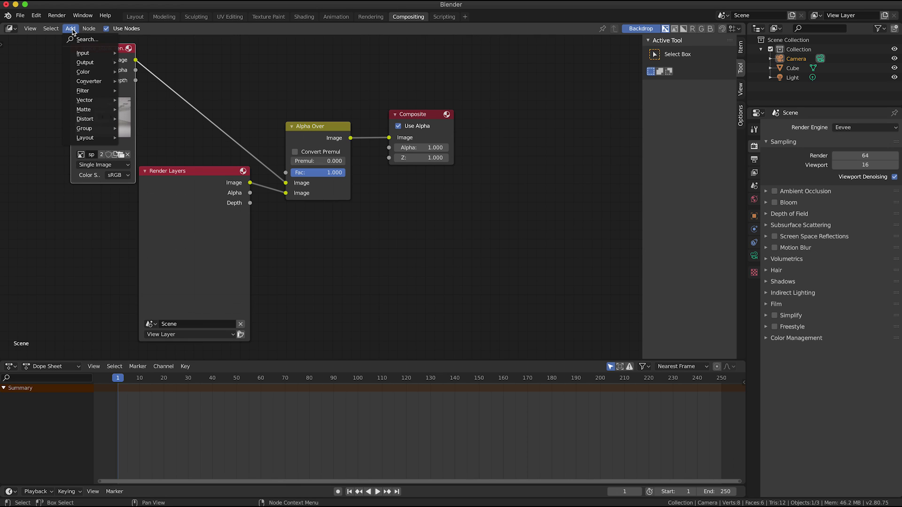
{"action": "mouse_move", "coordinate": [107, 125]}
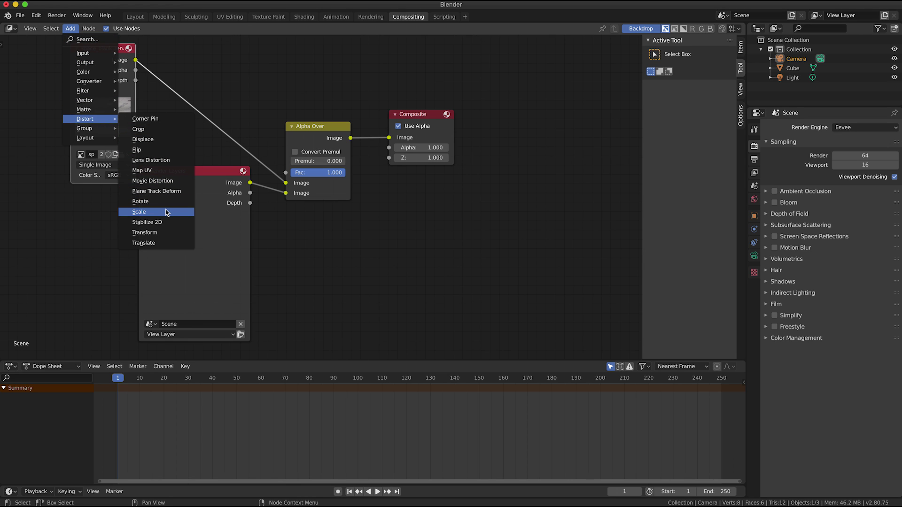
{"action": "left_click", "coordinate": [140, 212]}
{"action": "left_click", "coordinate": [178, 60]}
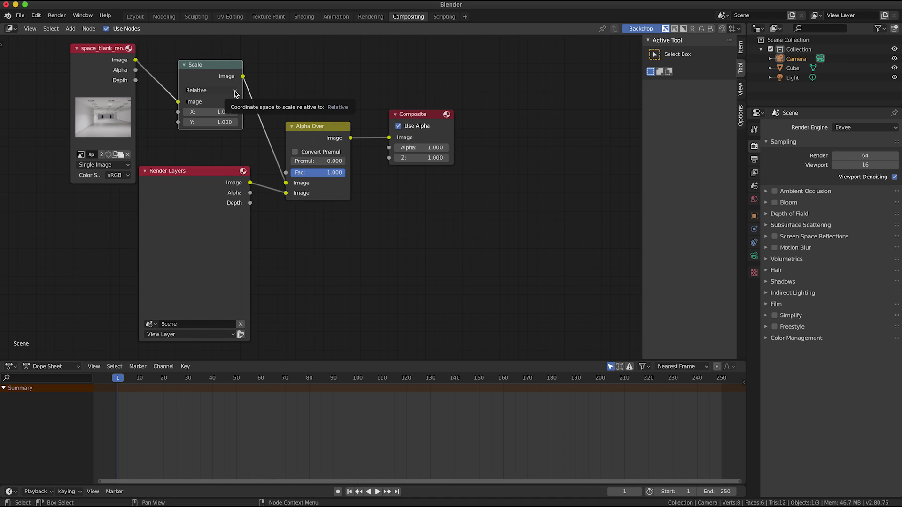
Step: Set the Scale node's space to Render Size with the Crop framing option
{"action": "left_click", "coordinate": [236, 94]}
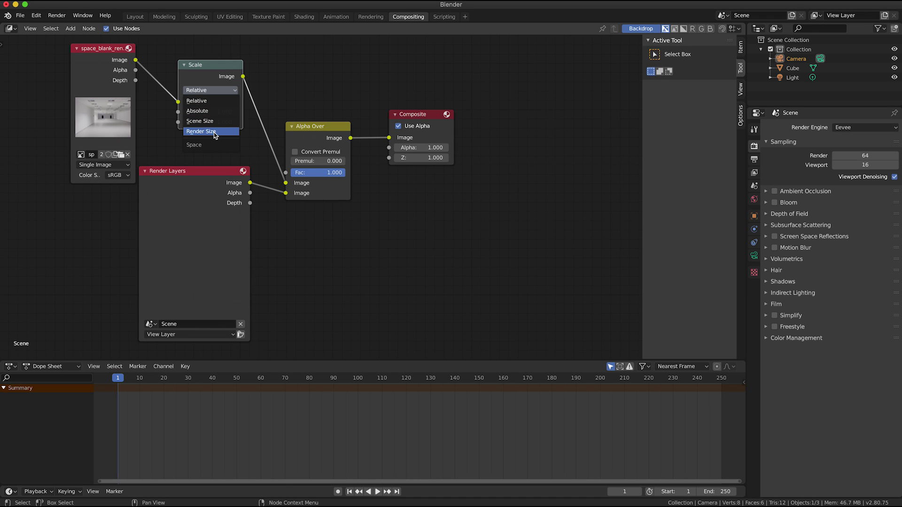
{"action": "left_click", "coordinate": [217, 132]}
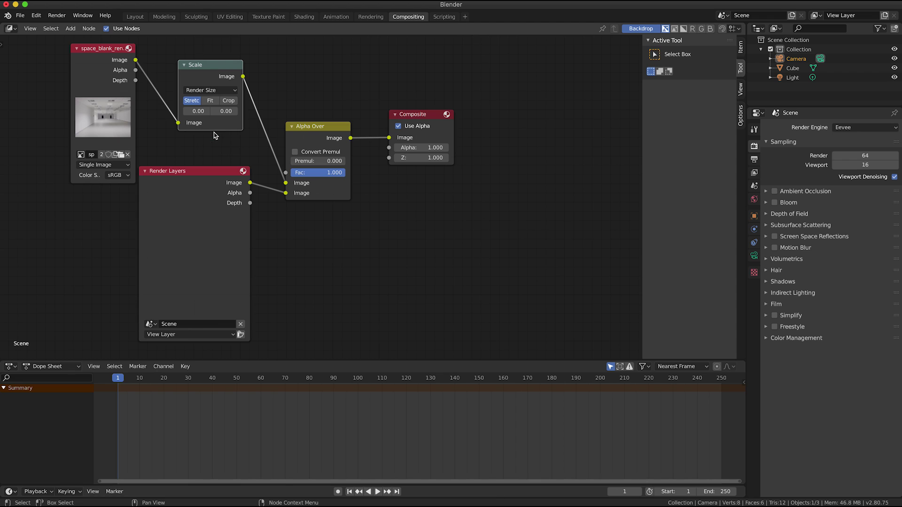
{"action": "left_click", "coordinate": [229, 102]}
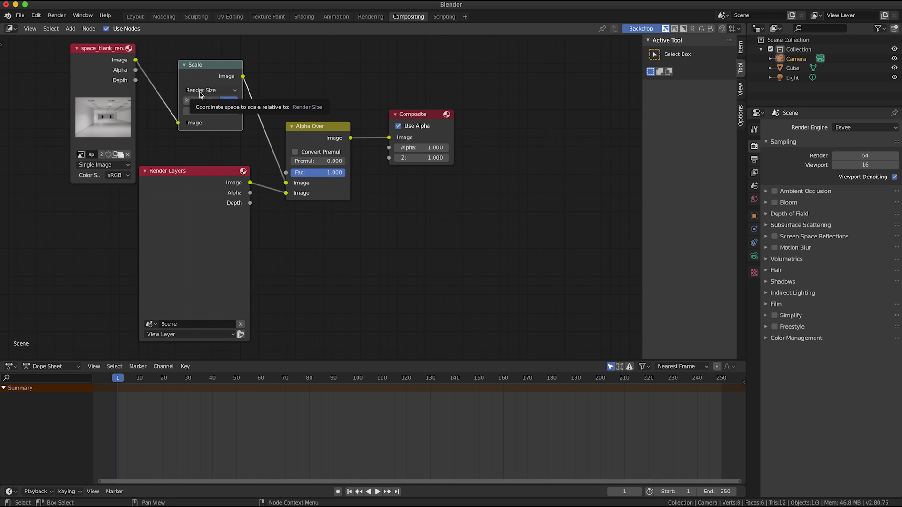
Step: Return to the Layout workspace, render the image to check the cube over the photo, and close the render window
{"action": "left_click", "coordinate": [135, 17]}
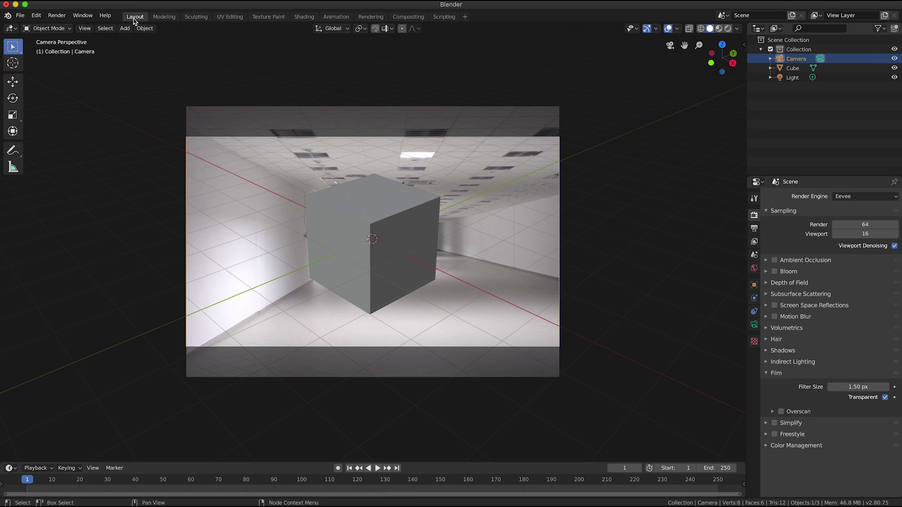
{"action": "left_click", "coordinate": [57, 16]}
{"action": "left_click", "coordinate": [68, 25]}
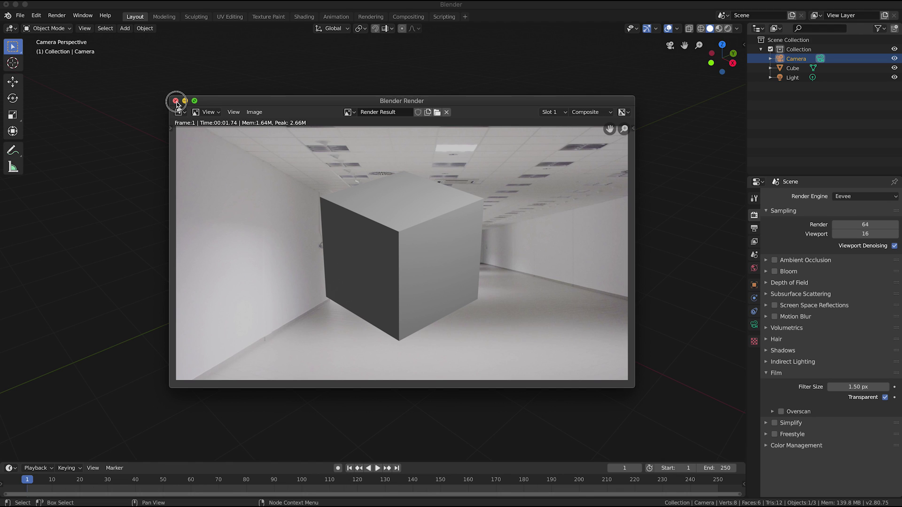
{"action": "left_click", "coordinate": [177, 102]}
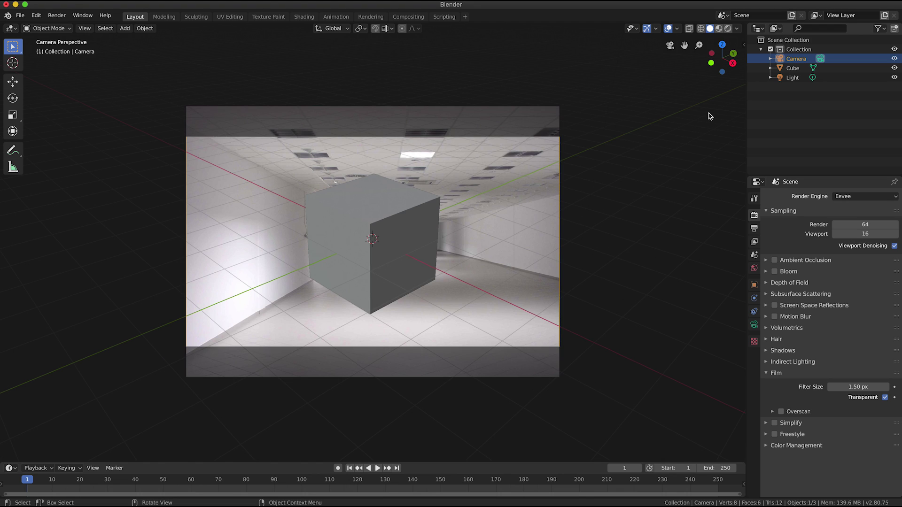
Step: Enable Lock Camera to View and orbit the camera to a near-level front view matching the room's perspective
{"action": "key", "text": "n"}
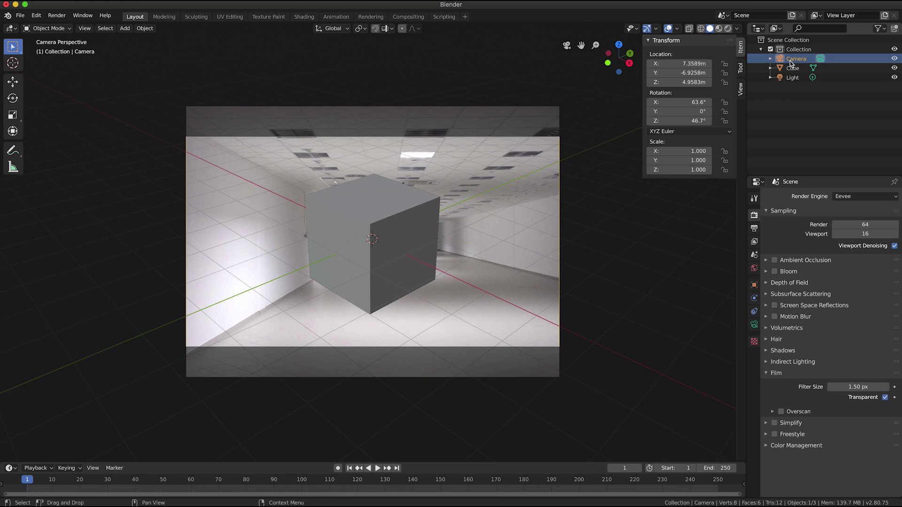
{"action": "left_click", "coordinate": [741, 92]}
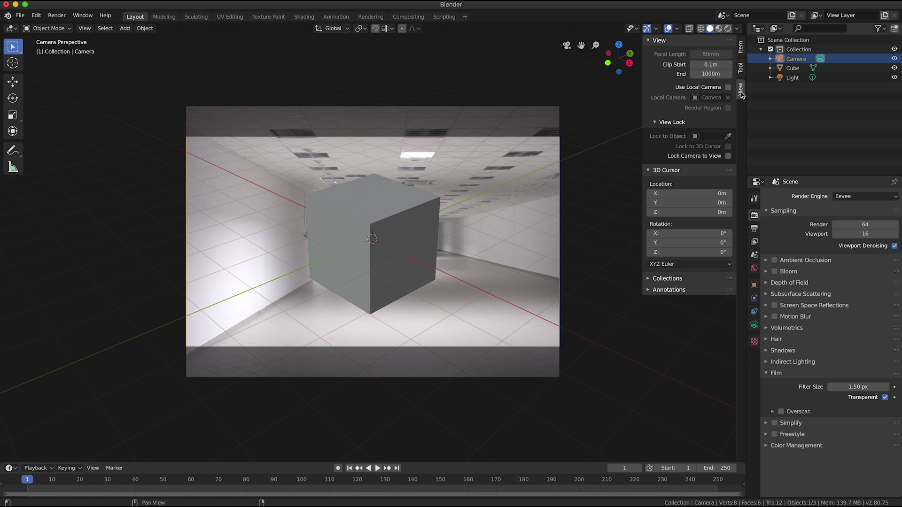
{"action": "left_click", "coordinate": [728, 156]}
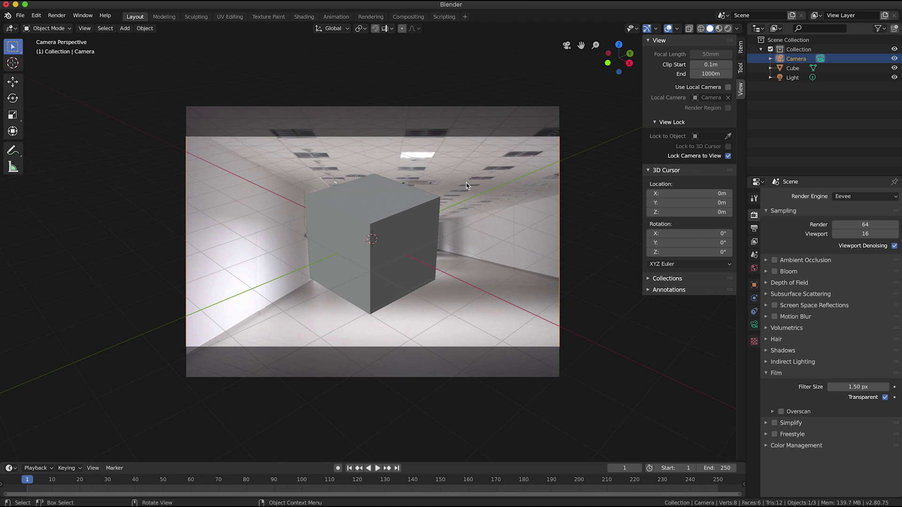
{"action": "scroll", "coordinate": [465, 185], "scroll_direction": "up", "scroll_amount": 10}
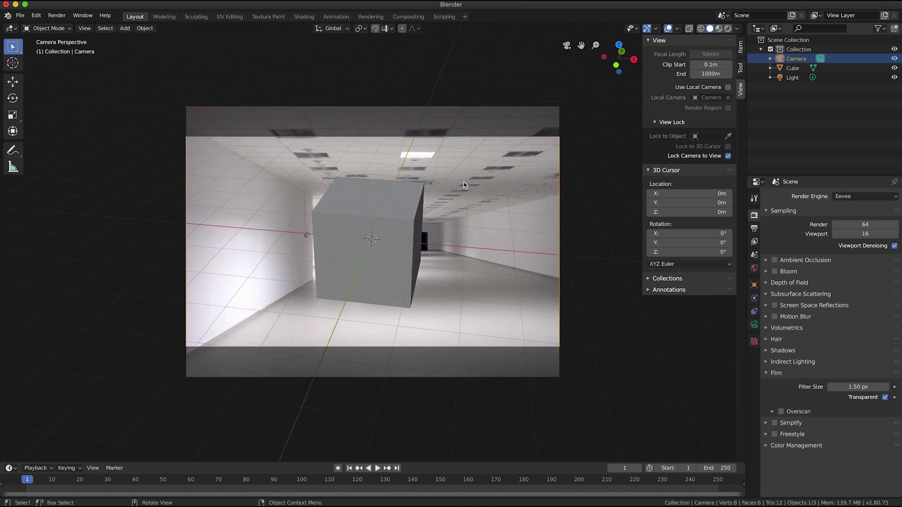
{"action": "scroll", "coordinate": [463, 185], "scroll_direction": "up", "scroll_amount": 2}
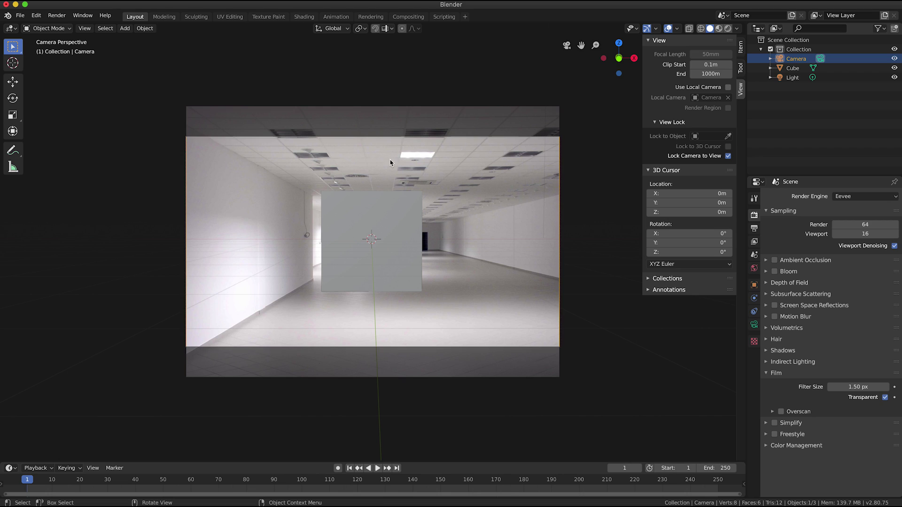
Step: Delete the cube from the scene
{"action": "left_click", "coordinate": [395, 208]}
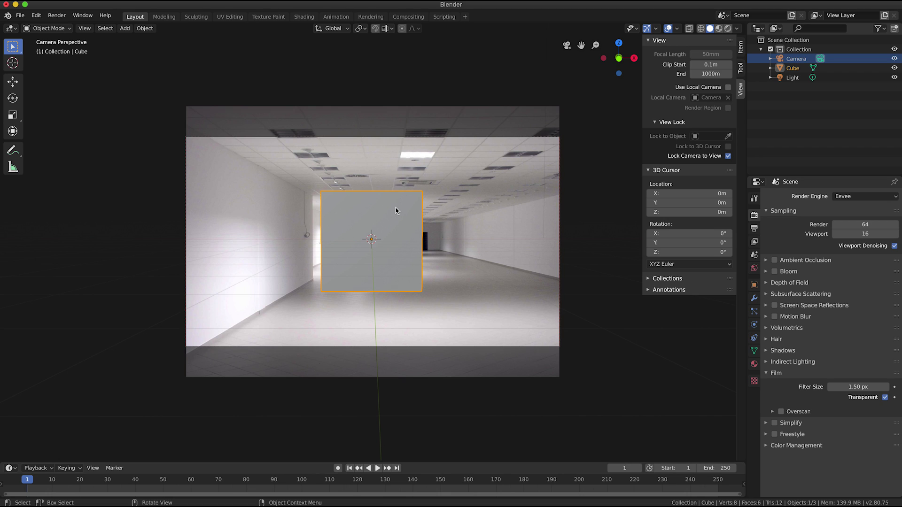
{"action": "key", "text": "x"}
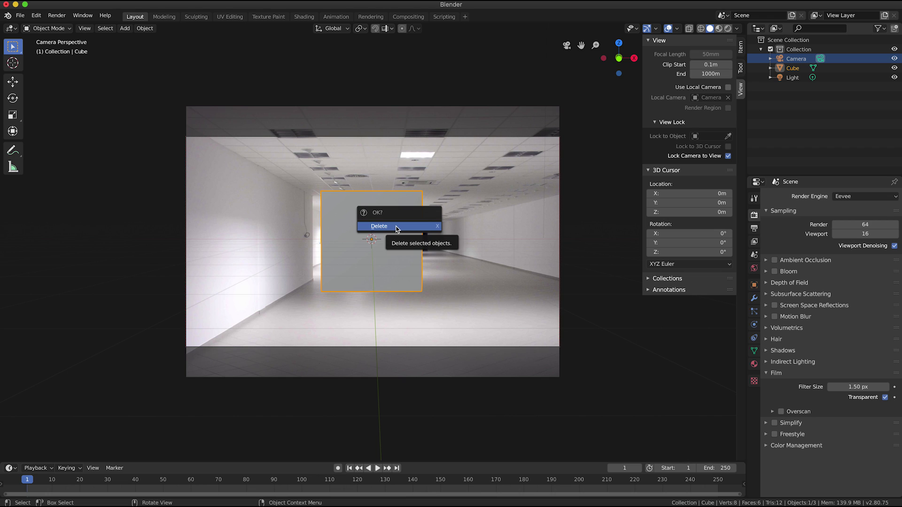
{"action": "left_click", "coordinate": [395, 228]}
Step: Add a plane mesh to the scene
{"action": "left_click", "coordinate": [125, 28]}
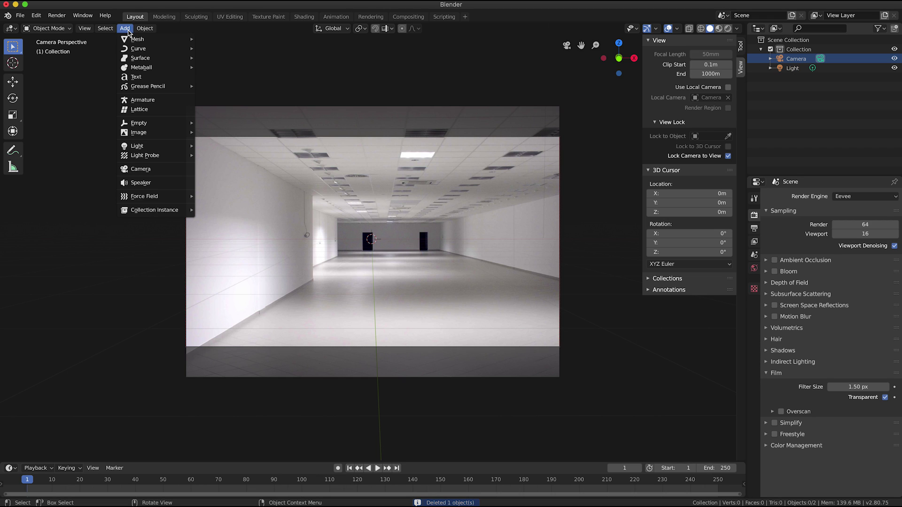
{"action": "mouse_move", "coordinate": [141, 39]}
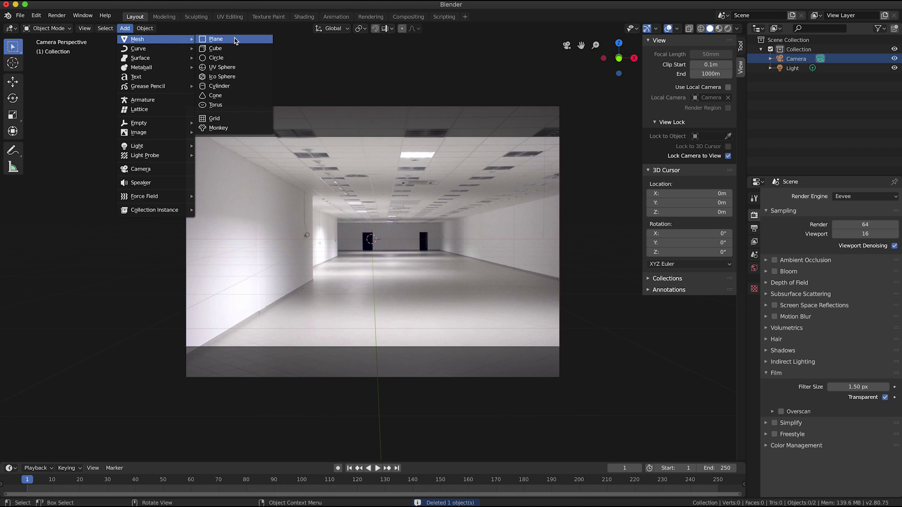
{"action": "left_click", "coordinate": [234, 38]}
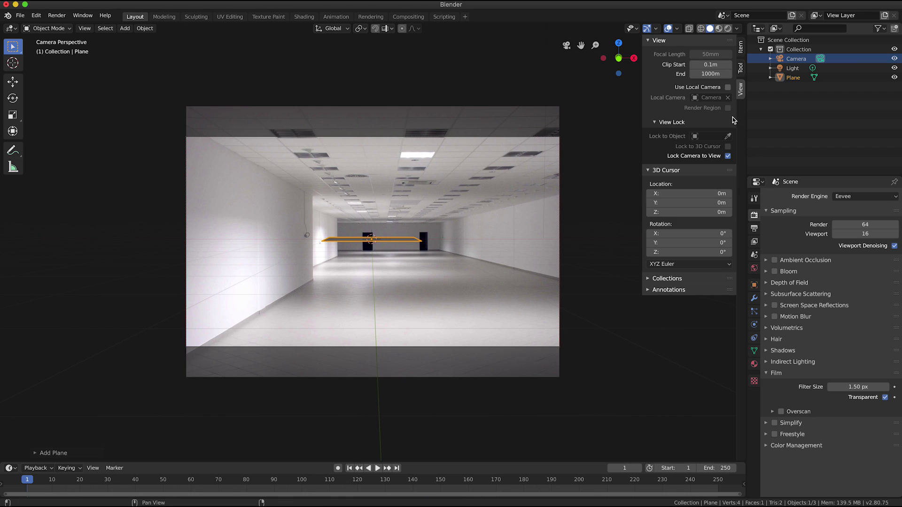
Step: Move the plane onto the photo's floor at about X 0.34, Y -4.12, Z -0.64 m and scale it up to about 1.6
{"action": "left_click", "coordinate": [797, 80]}
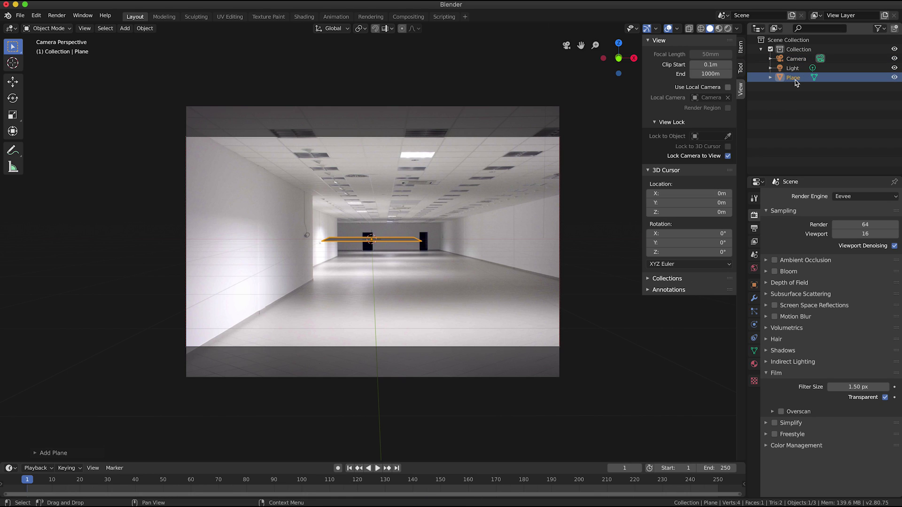
{"action": "left_click", "coordinate": [741, 49]}
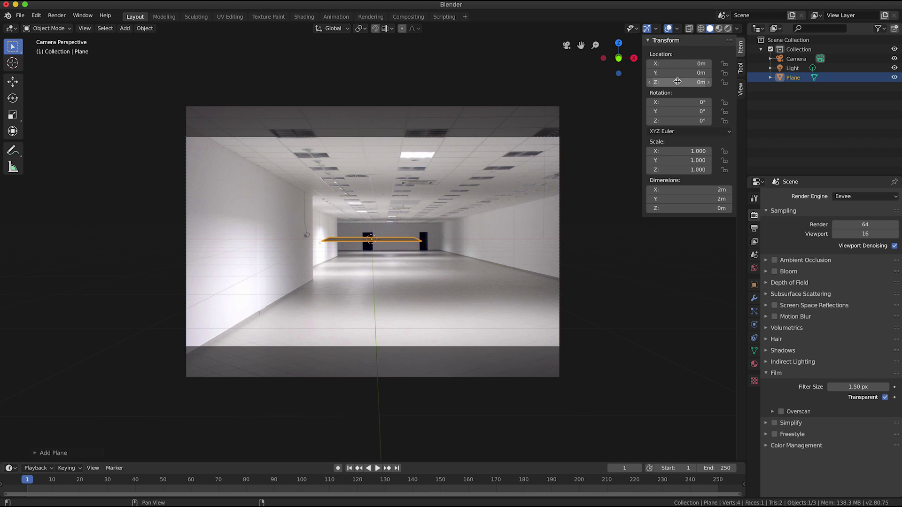
{"action": "left_click_drag", "start_coordinate": [675, 83], "coordinate": [702, 64]}
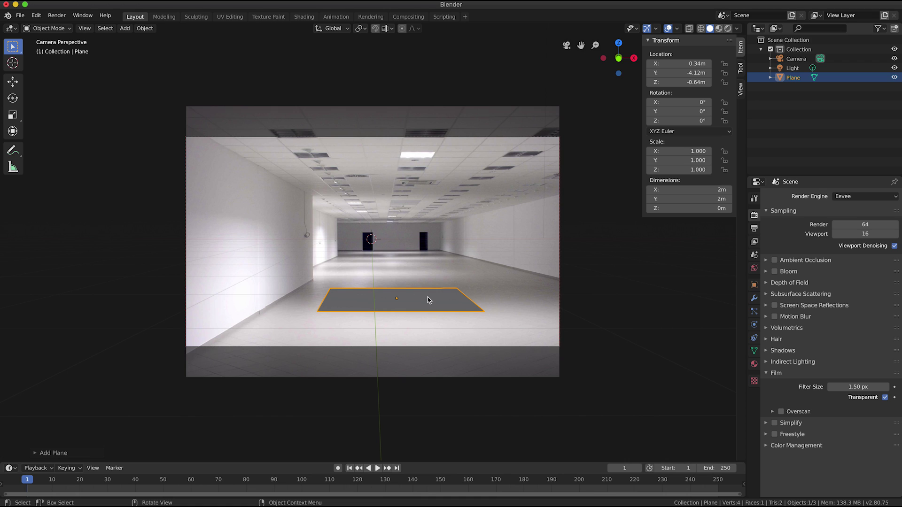
{"action": "key", "text": "s"}
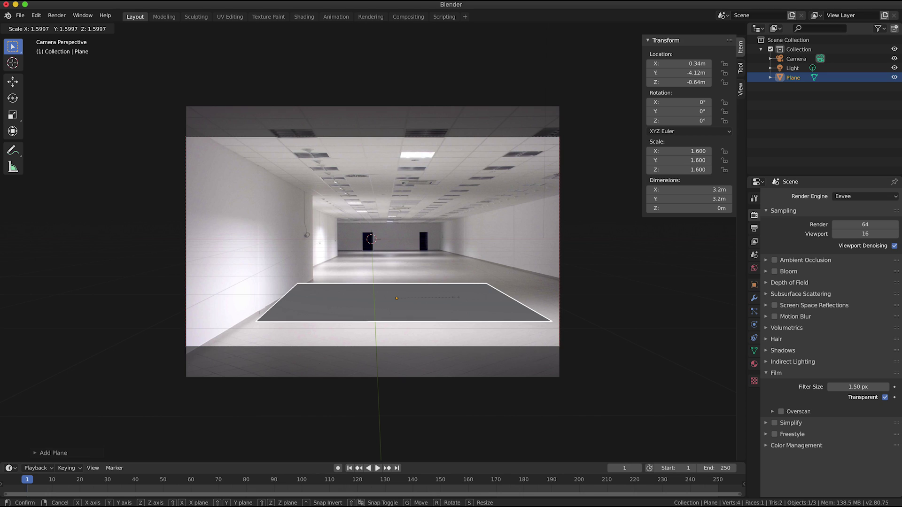
{"action": "left_click", "coordinate": [457, 299]}
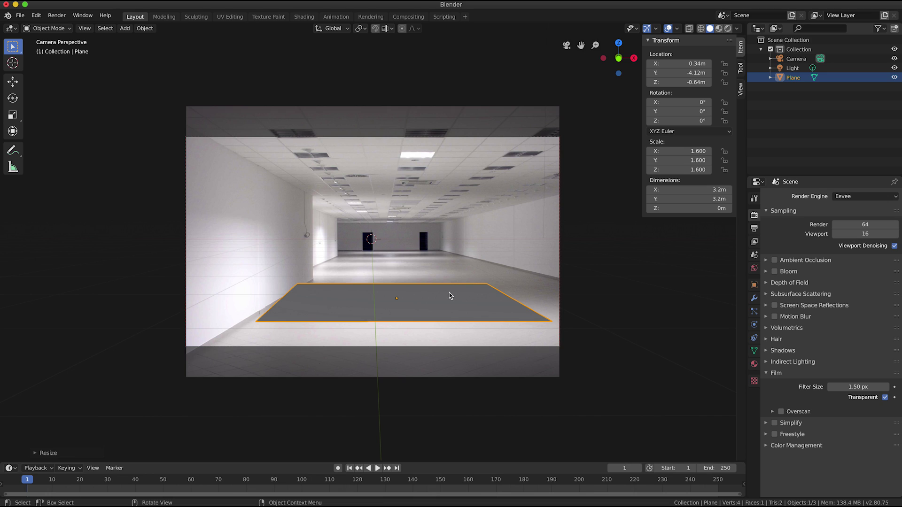
Step: Add a Monkey mesh to the scene
{"action": "left_click", "coordinate": [126, 31]}
{"action": "mouse_move", "coordinate": [132, 40]}
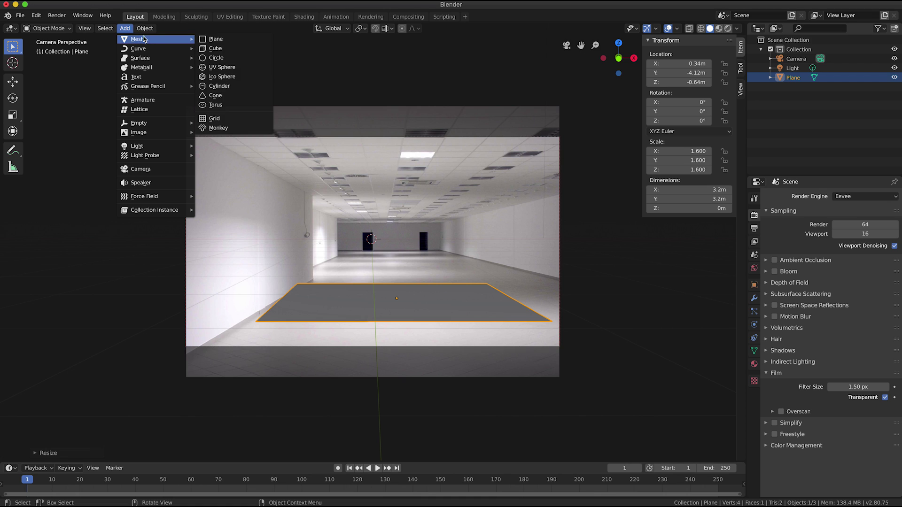
{"action": "left_click", "coordinate": [224, 128]}
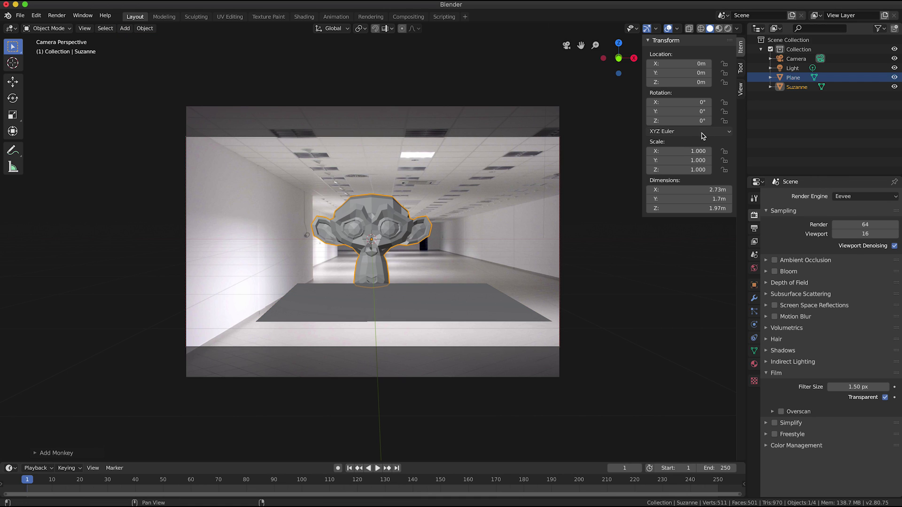
Step: Rotate the monkey to about -25.2° in X and 24.4° in Z, and move it to about X 0.36, Y -3.58, Z 0 m
{"action": "left_click_drag", "start_coordinate": [687, 122], "coordinate": [641, 73]}
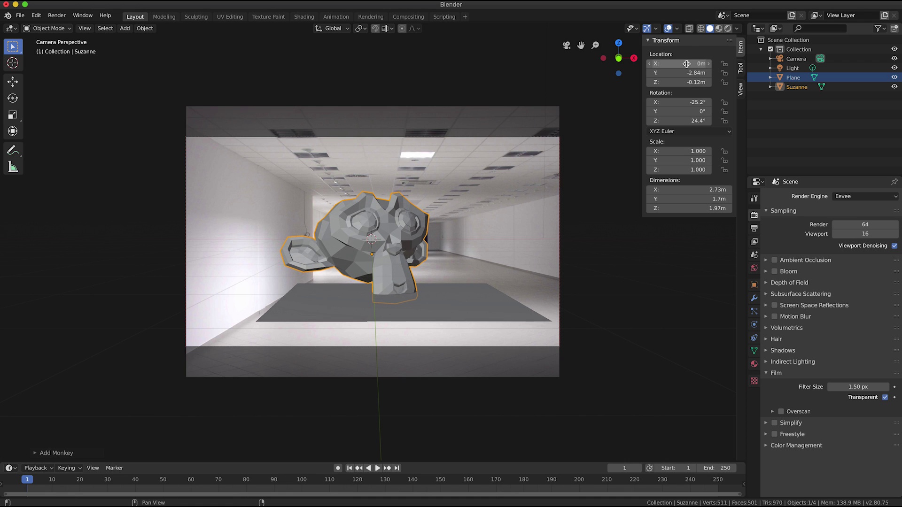
{"action": "left_click_drag", "start_coordinate": [690, 82], "coordinate": [672, 73]}
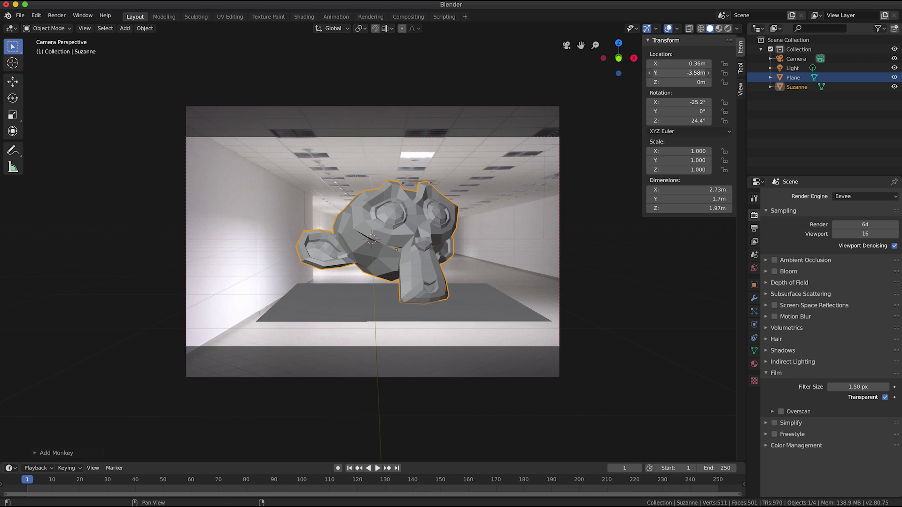
Step: Scale the monkey down to about 0.919 and set its X rotation to -35°
{"action": "key", "text": "s"}
{"action": "left_click", "coordinate": [393, 224]}
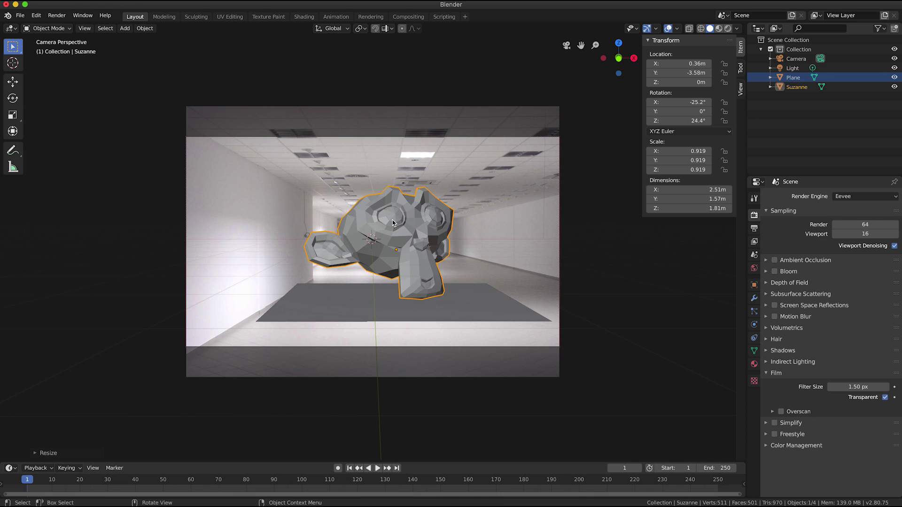
{"action": "left_click", "coordinate": [681, 102]}
{"action": "type", "text": "-35"}
{"action": "key", "text": "Return"}
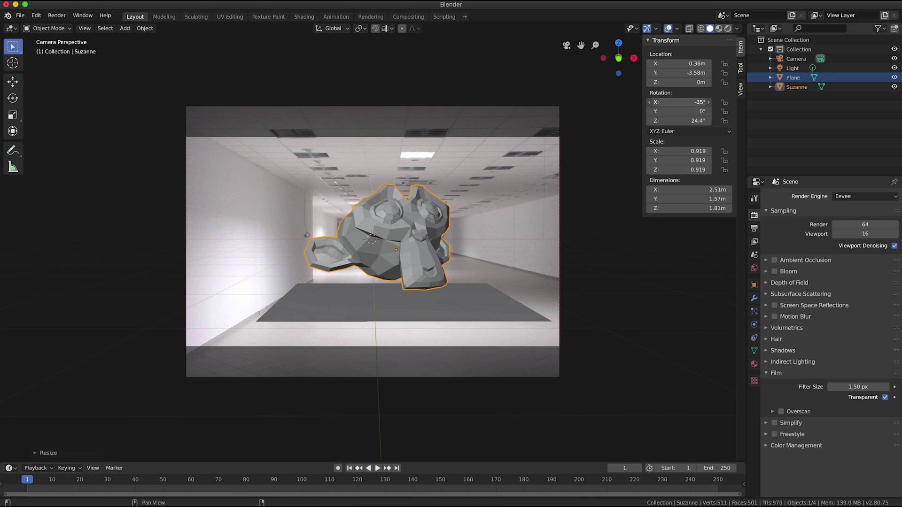
Step: Move the monkey to about X 0.5, Y -4.26, Z -0.04 m and set its X rotation to -33°
{"action": "left_click_drag", "start_coordinate": [682, 102], "coordinate": [684, 73]}
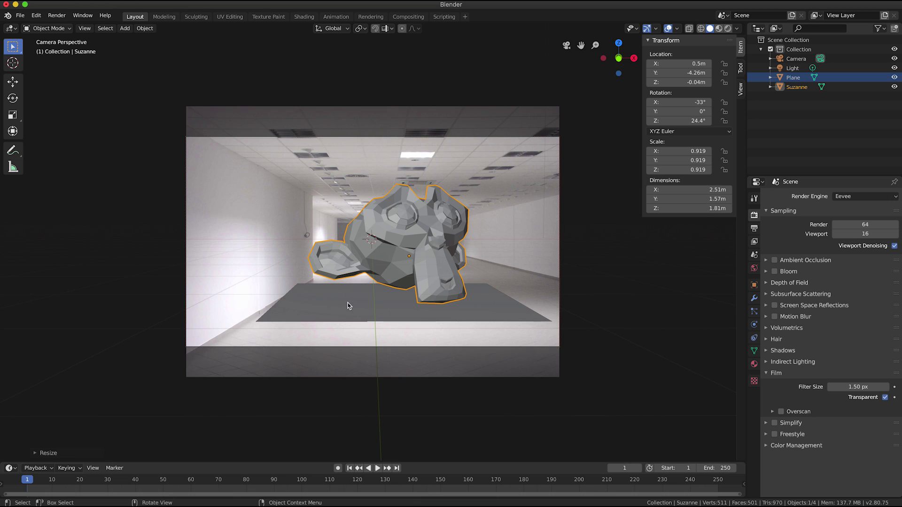
Step: Switch the render engine to Cycles and make the floor plane a shadow catcher
{"action": "left_click", "coordinate": [347, 307]}
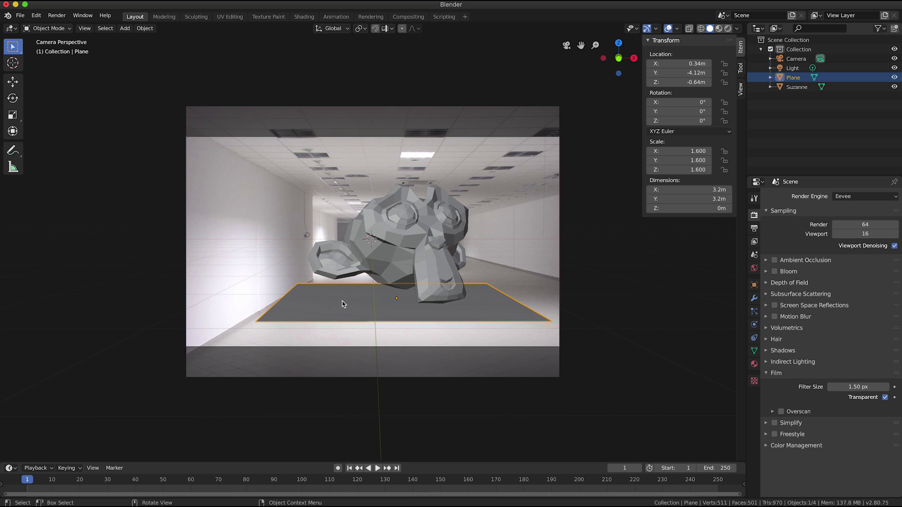
{"action": "left_click", "coordinate": [860, 197]}
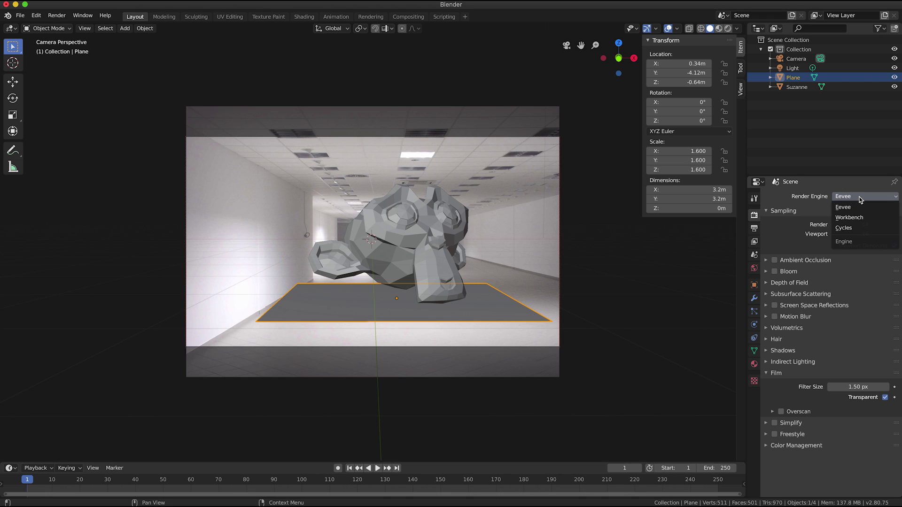
{"action": "left_click", "coordinate": [855, 229]}
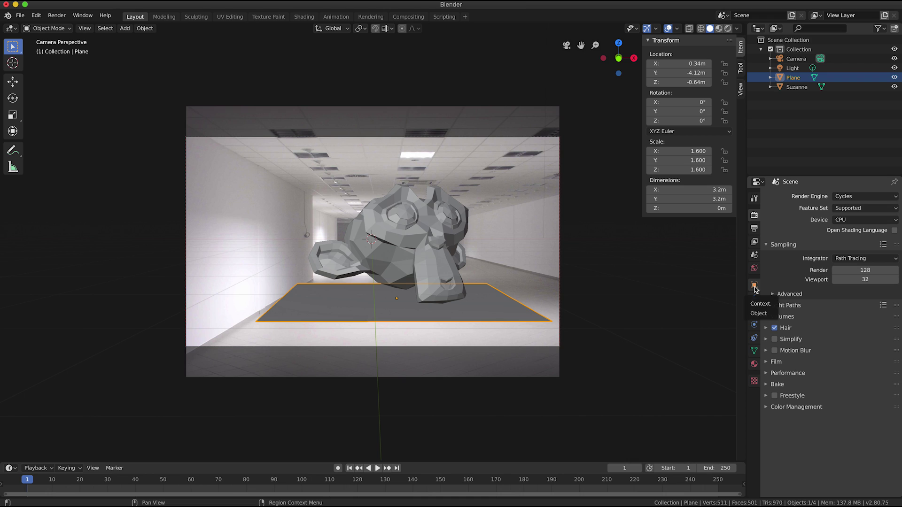
{"action": "left_click", "coordinate": [754, 287]}
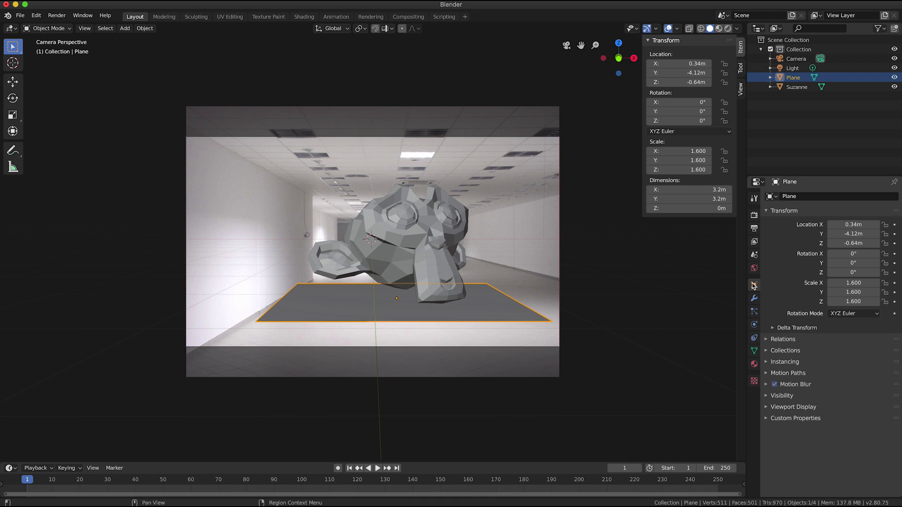
{"action": "left_click", "coordinate": [767, 397]}
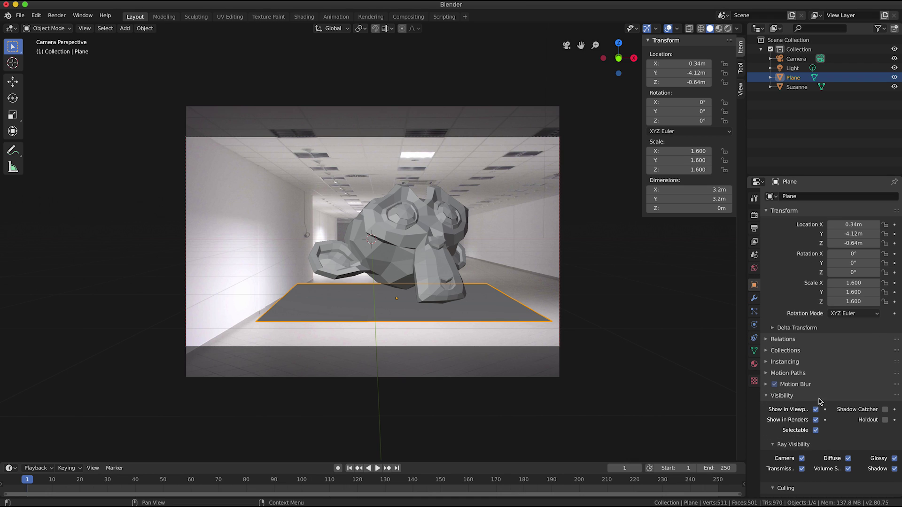
{"action": "left_click", "coordinate": [886, 410]}
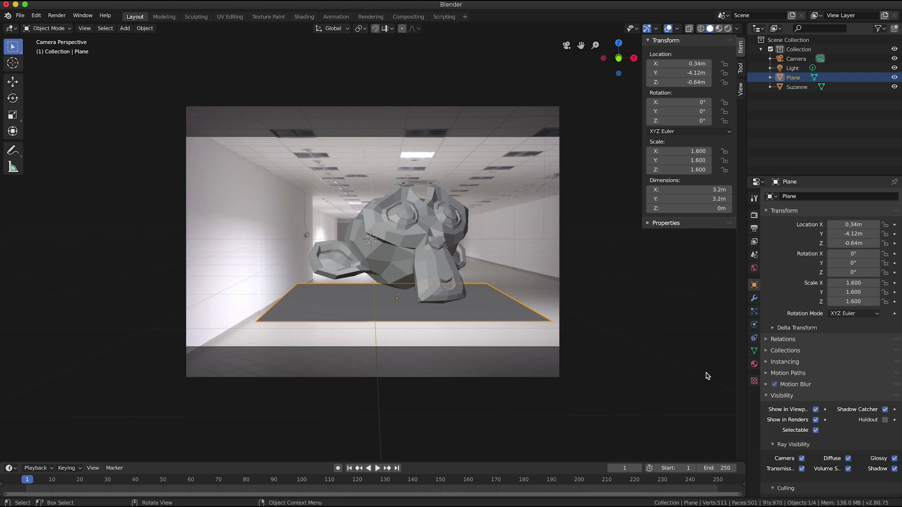
Step: Show the viewport in rendered shading, then scale the floor plane up to about 1.899 and move it to Y -4.82 m
{"action": "left_click", "coordinate": [729, 28]}
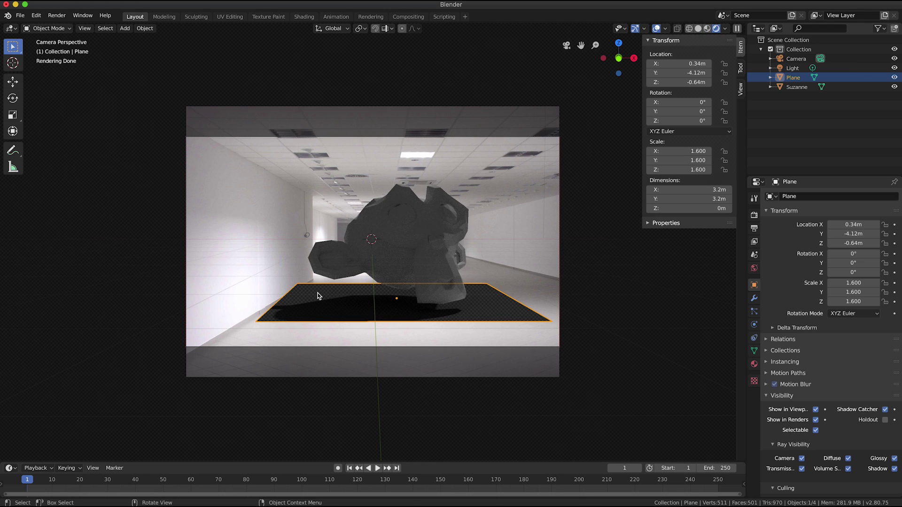
{"action": "key", "text": "s"}
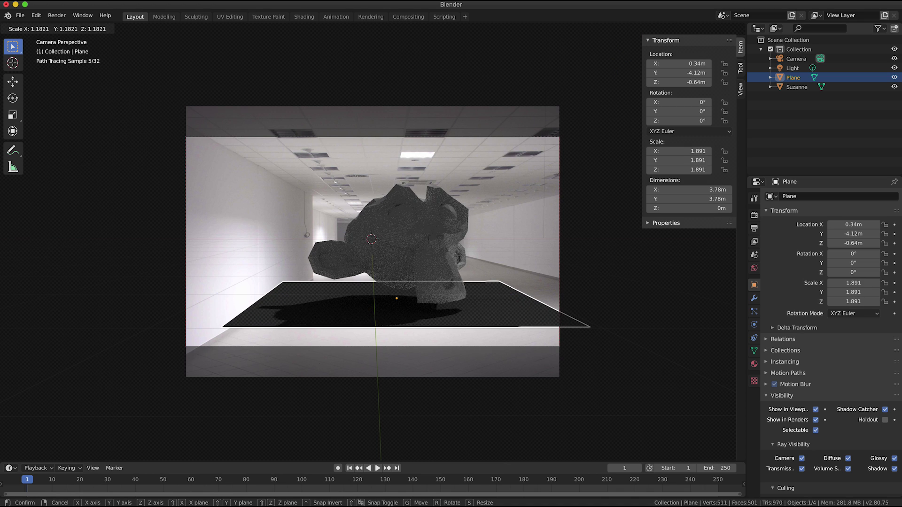
{"action": "key", "text": "Return"}
{"action": "mouse_move", "coordinate": [681, 73]}
{"action": "left_mouse_down"}
{"action": "mouse_move", "coordinate": [653, 74]}
{"action": "mouse_move", "coordinate": [681, 74]}
{"action": "left_mouse_up"}
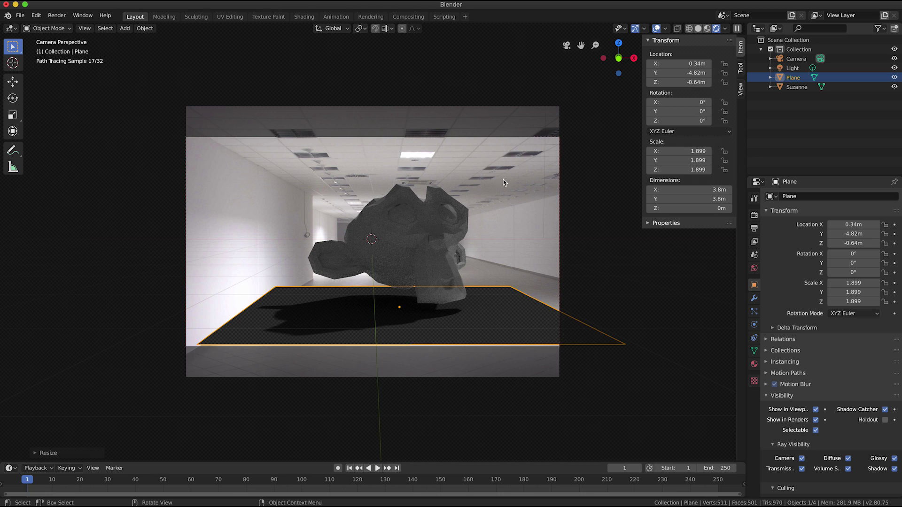
Step: Move the monkey to about X 0.72, Y -4.22, Z -0.08 m
{"action": "left_click", "coordinate": [399, 226]}
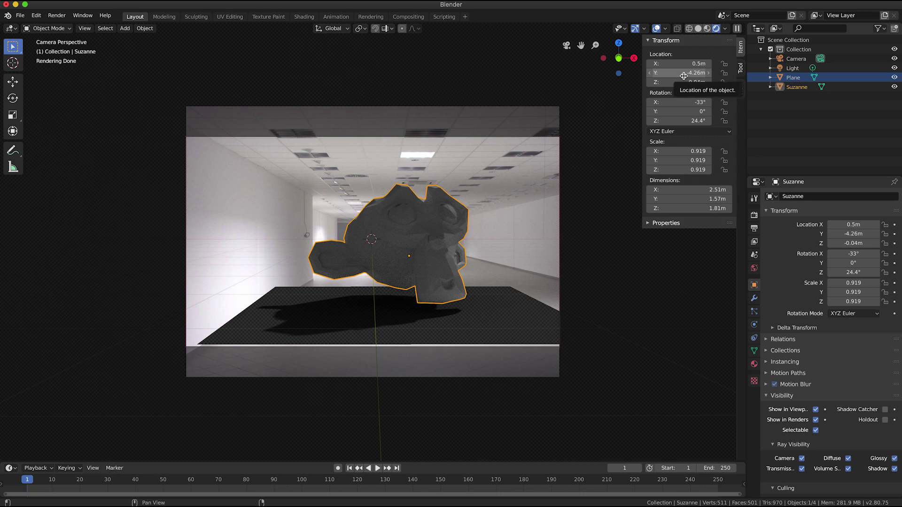
{"action": "left_click_drag", "start_coordinate": [682, 63], "coordinate": [712, 63]}
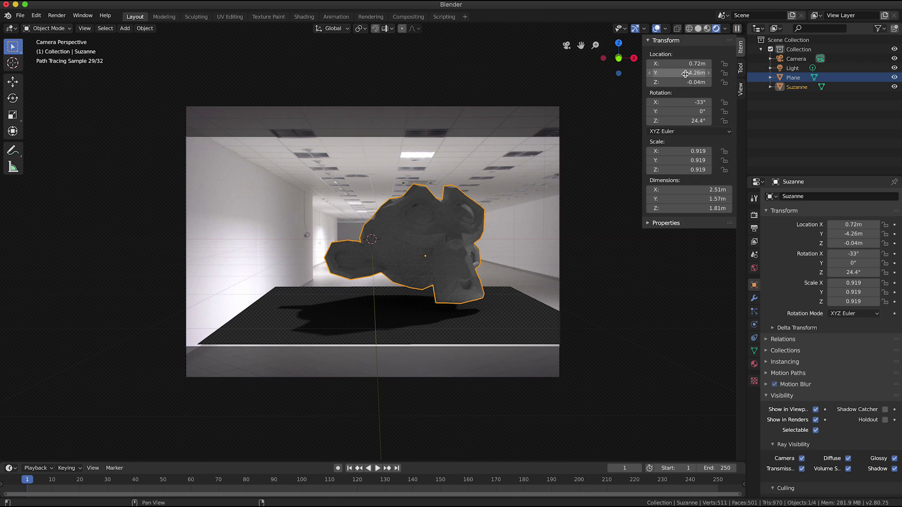
{"action": "left_click_drag", "start_coordinate": [685, 74], "coordinate": [672, 96]}
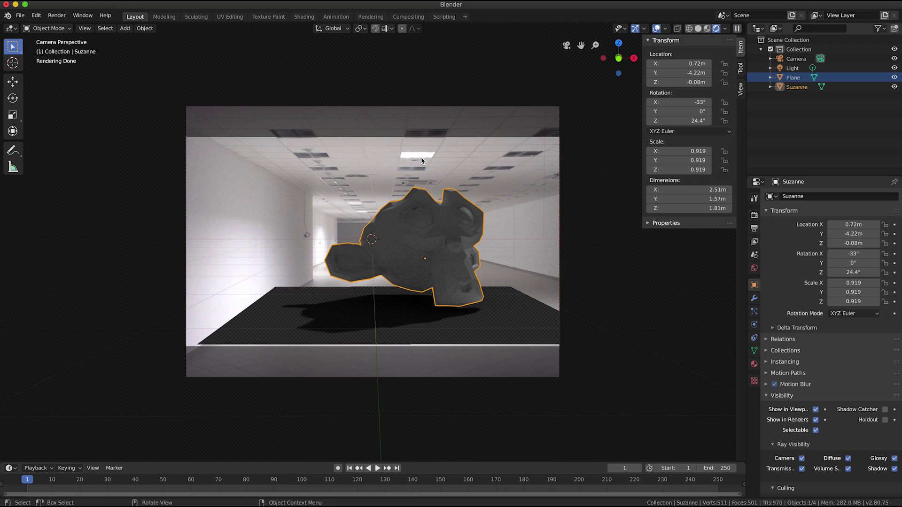
Step: Render the image to check the monkey and its shadow over the photo, and close the render result
{"action": "left_click", "coordinate": [57, 17]}
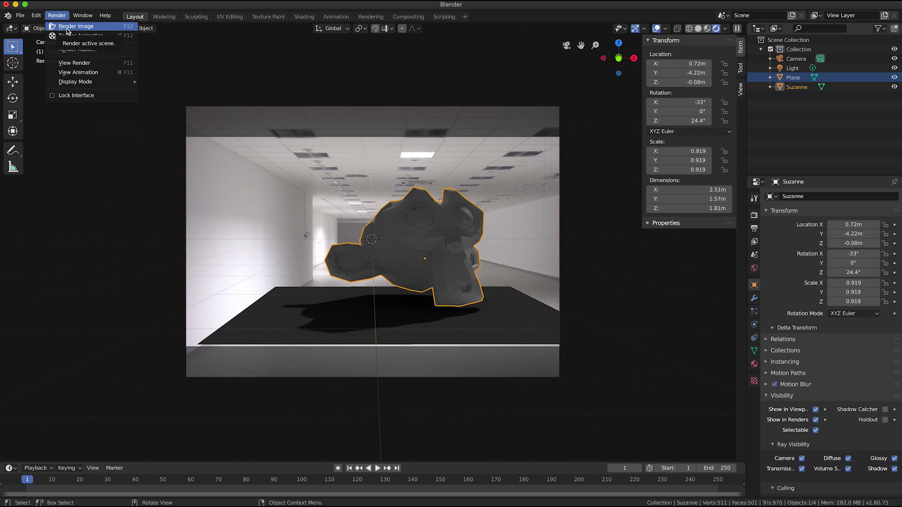
{"action": "left_click", "coordinate": [67, 26]}
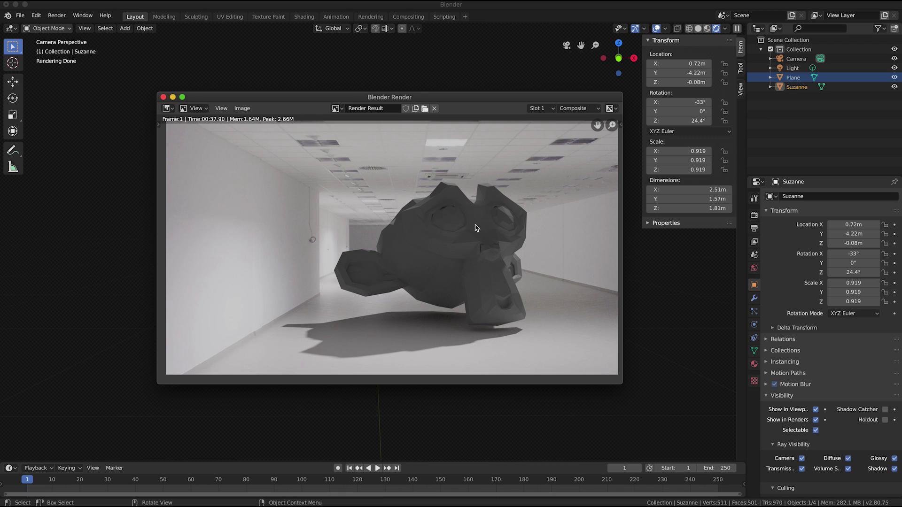
{"action": "left_click", "coordinate": [162, 97]}
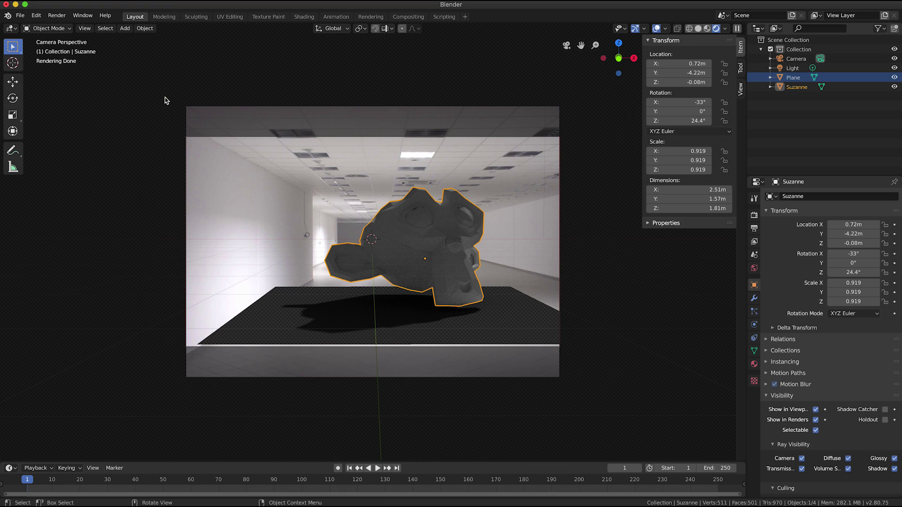
Step: Shade the monkey smooth and add a Subdivision Surface modifier to it
{"action": "left_click", "coordinate": [144, 28]}
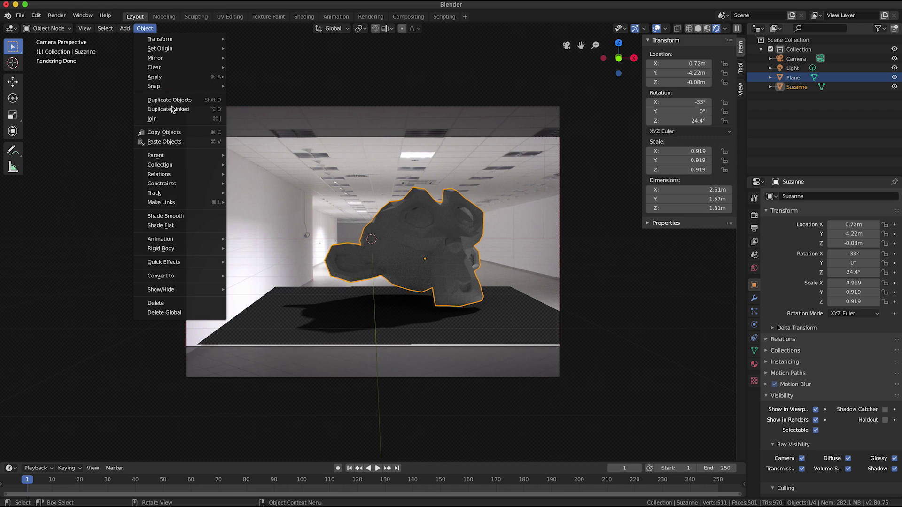
{"action": "left_click", "coordinate": [195, 217]}
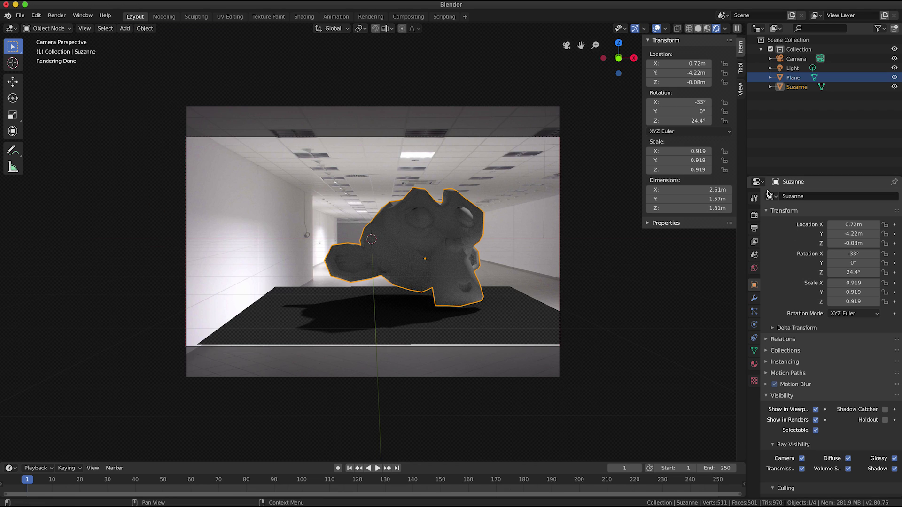
{"action": "left_click", "coordinate": [754, 298]}
{"action": "left_click", "coordinate": [856, 195]}
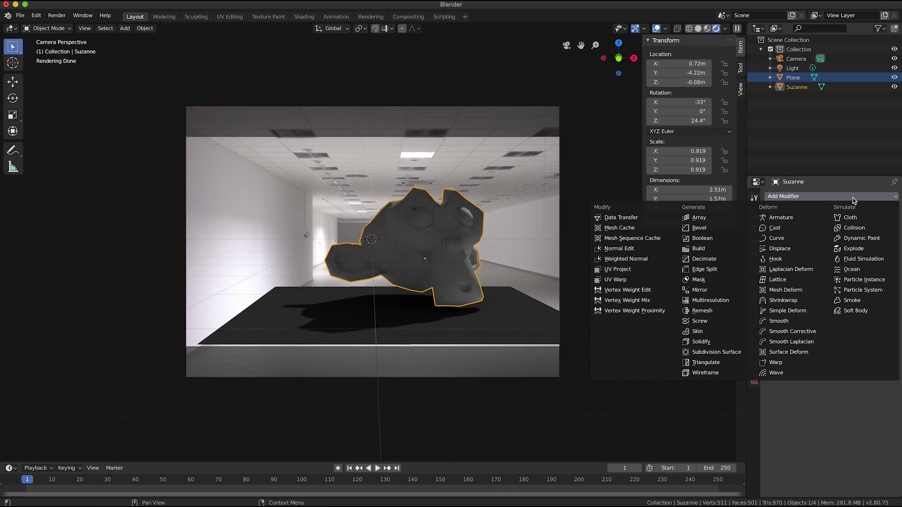
{"action": "left_click", "coordinate": [716, 354]}
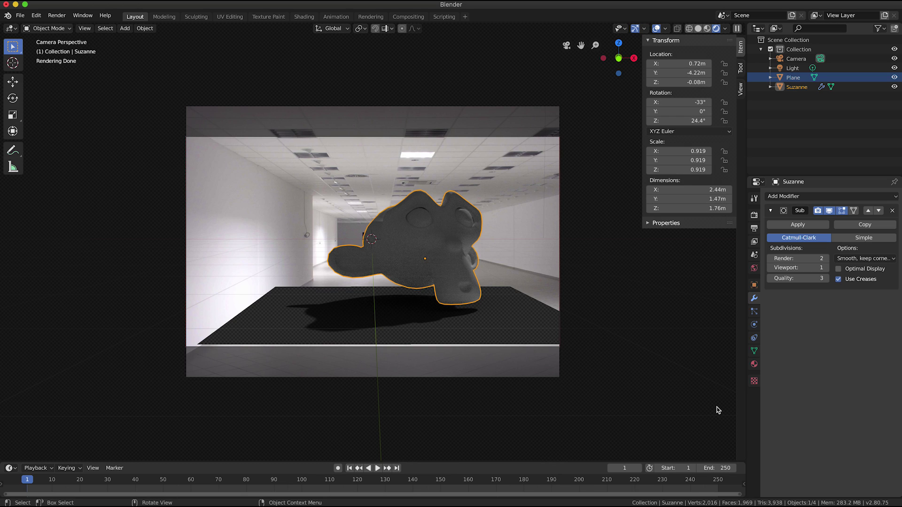
Step: Open the monkey's material settings
{"action": "left_click", "coordinate": [754, 381]}
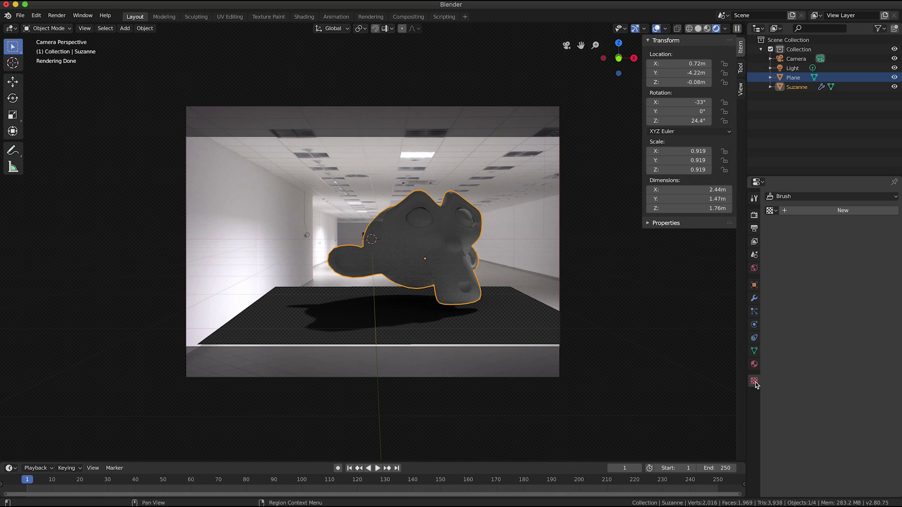
{"action": "left_click", "coordinate": [754, 364]}
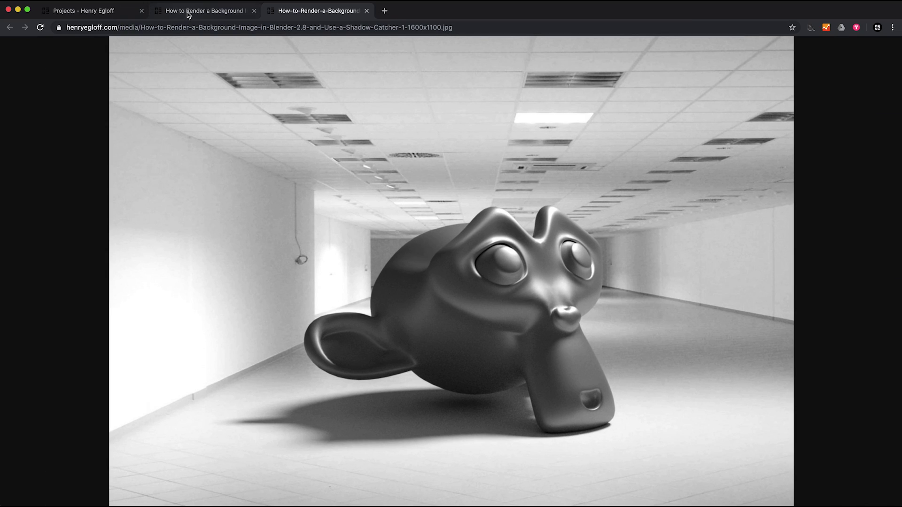
Step: Look through the projects listed on the portfolio website's Projects page in the web browser
{"action": "left_click", "coordinate": [120, 14]}
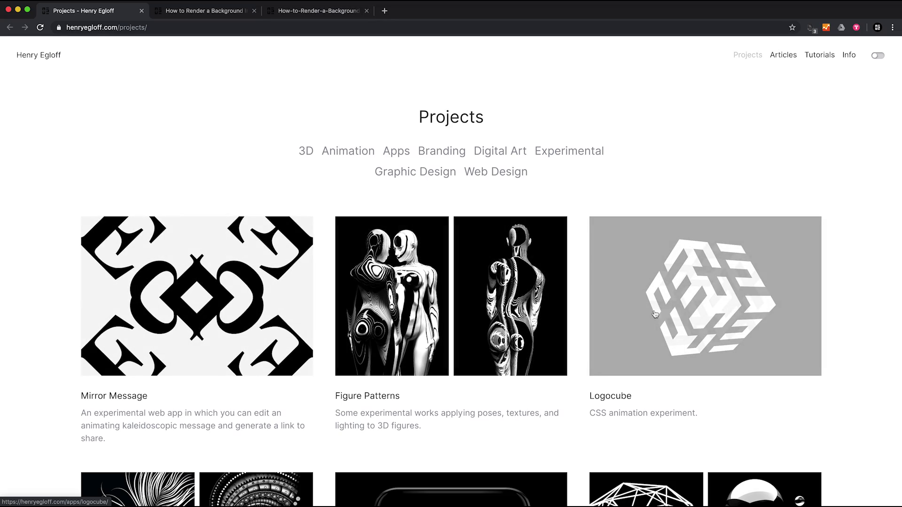
{"action": "scroll", "coordinate": [444, 285], "scroll_direction": "down", "scroll_amount": 5}
{"action": "scroll", "coordinate": [444, 285], "scroll_direction": "down", "scroll_amount": 5}
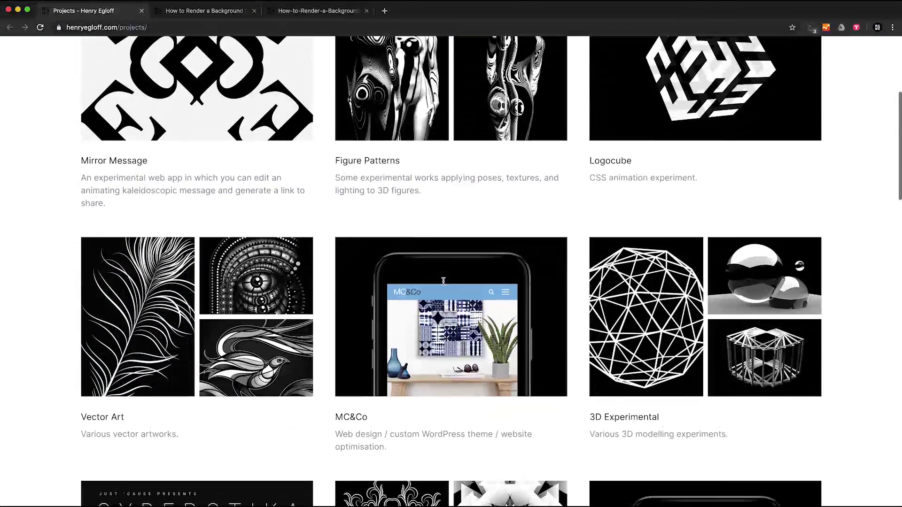
{"action": "scroll", "coordinate": [433, 285], "scroll_direction": "up", "scroll_amount": 5}
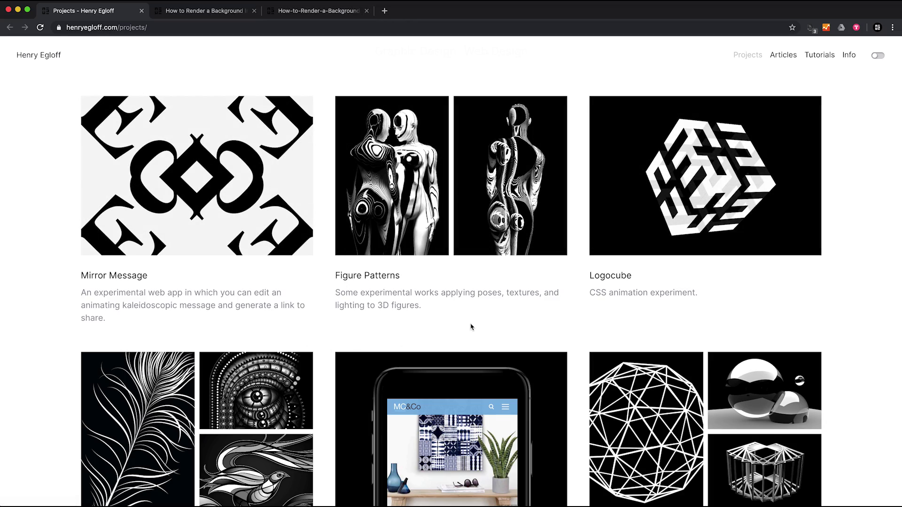
{"action": "scroll", "coordinate": [539, 268], "scroll_direction": "down", "scroll_amount": 6}
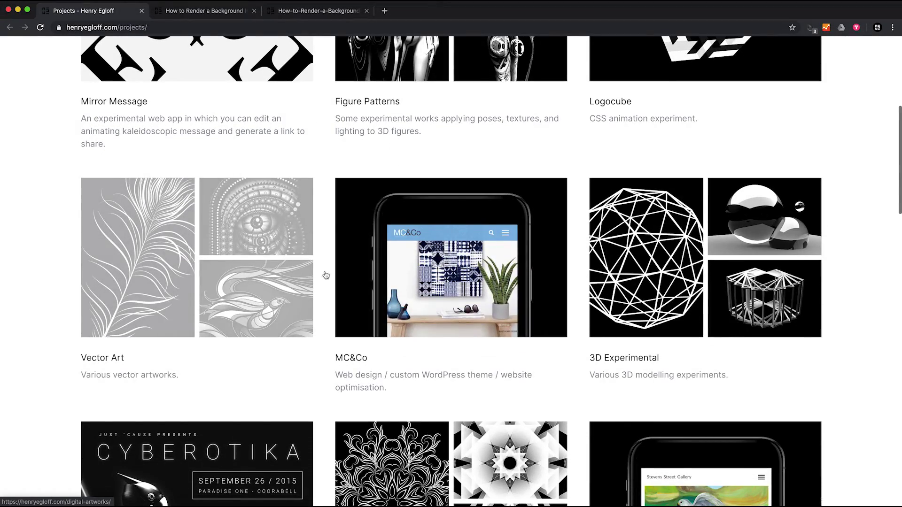
{"action": "scroll", "coordinate": [519, 255], "scroll_direction": "up", "scroll_amount": 6}
{"action": "scroll", "coordinate": [520, 256], "scroll_direction": "up", "scroll_amount": 4}
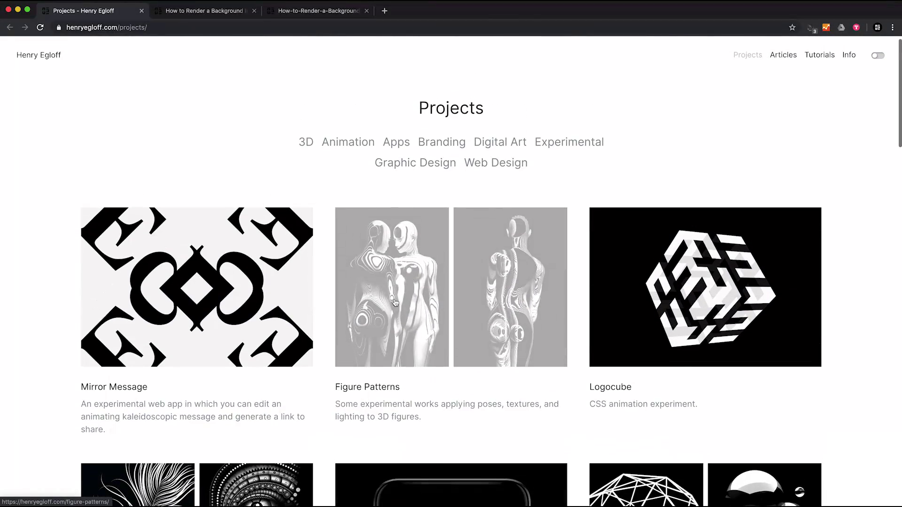
Step: Open the Figure Patterns project and look through its images
{"action": "left_click", "coordinate": [395, 291]}
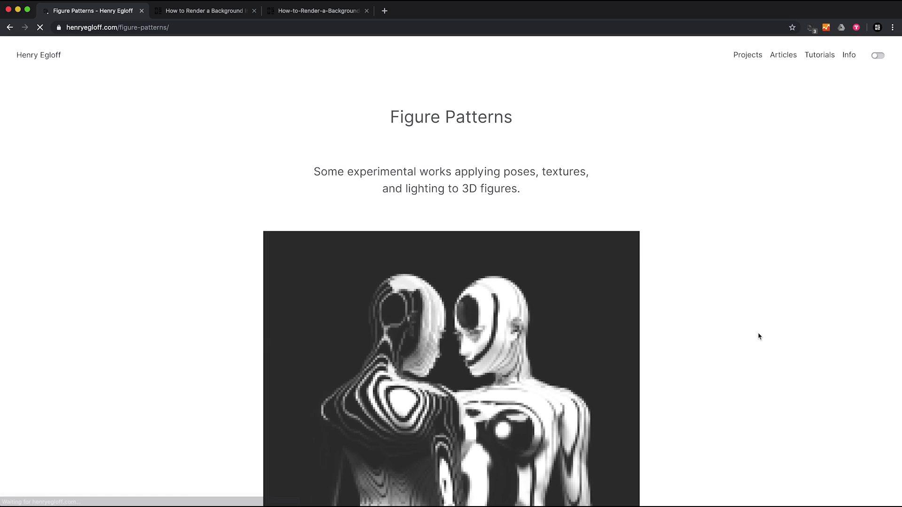
{"action": "scroll", "coordinate": [731, 336], "scroll_direction": "down", "scroll_amount": 14}
{"action": "scroll", "coordinate": [731, 336], "scroll_direction": "down", "scroll_amount": 20}
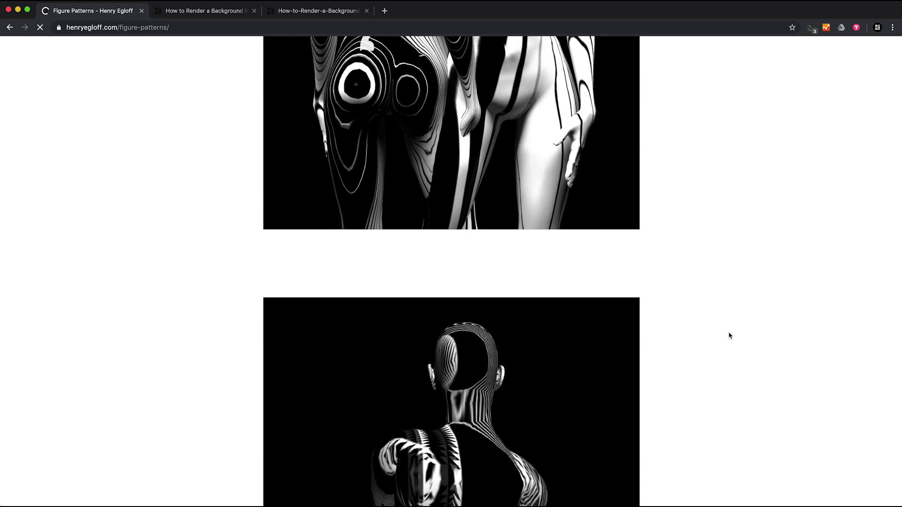
{"action": "scroll", "coordinate": [730, 336], "scroll_direction": "down", "scroll_amount": 5}
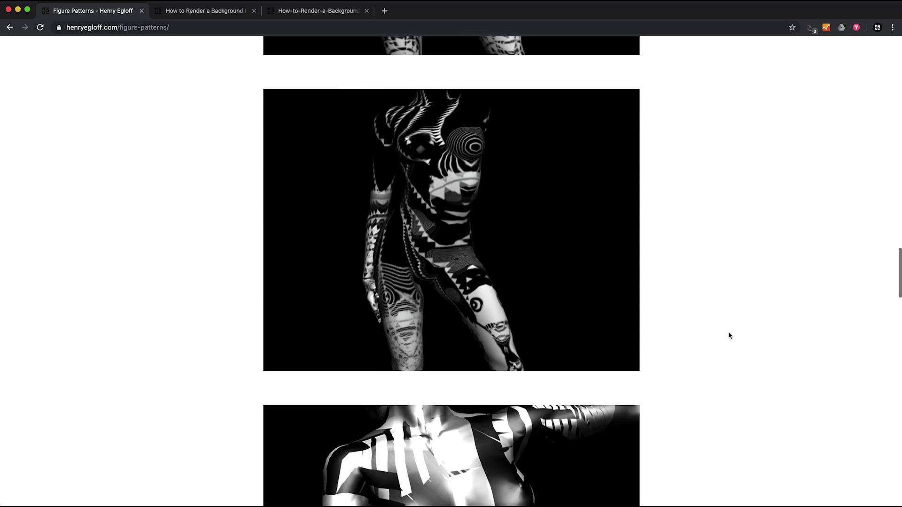
{"action": "scroll", "coordinate": [730, 337], "scroll_direction": "up", "scroll_amount": 10}
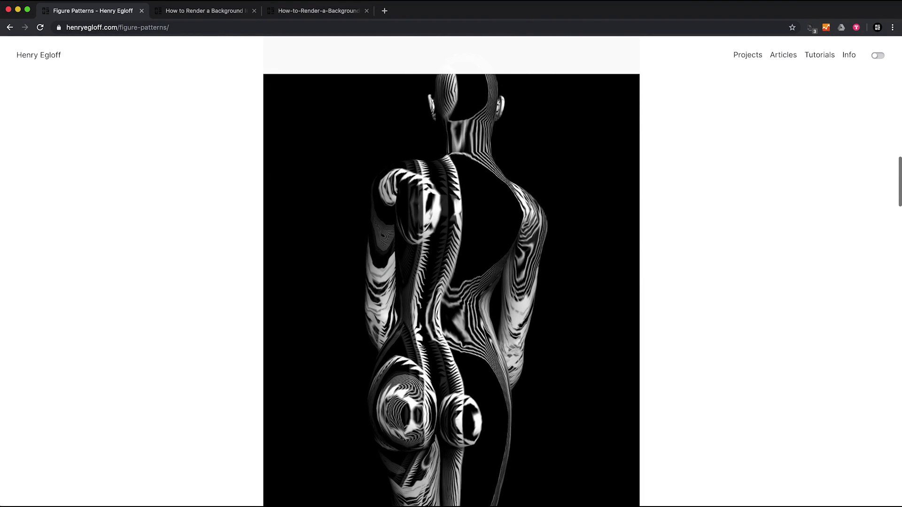